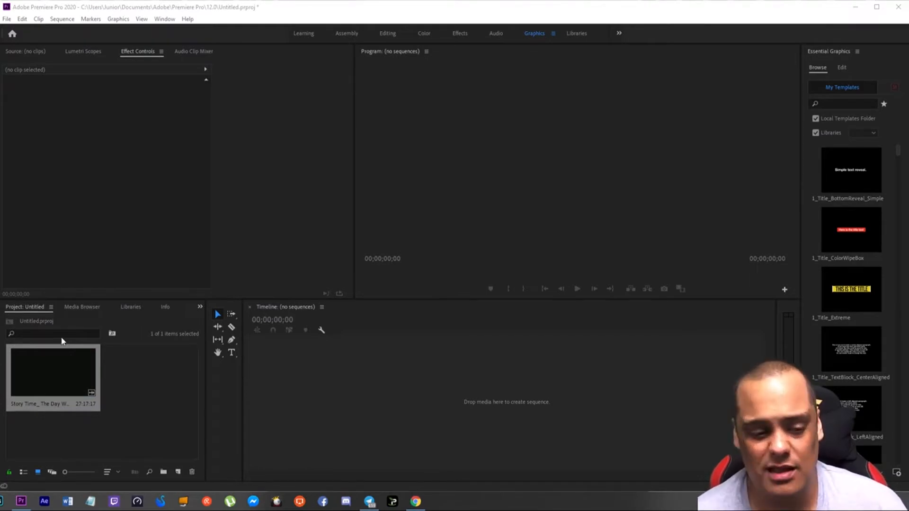
Create a new sequence from the imported Story Time clip by placing it in the empty timeline.
left_click_drag(62, 373, 95, 385)
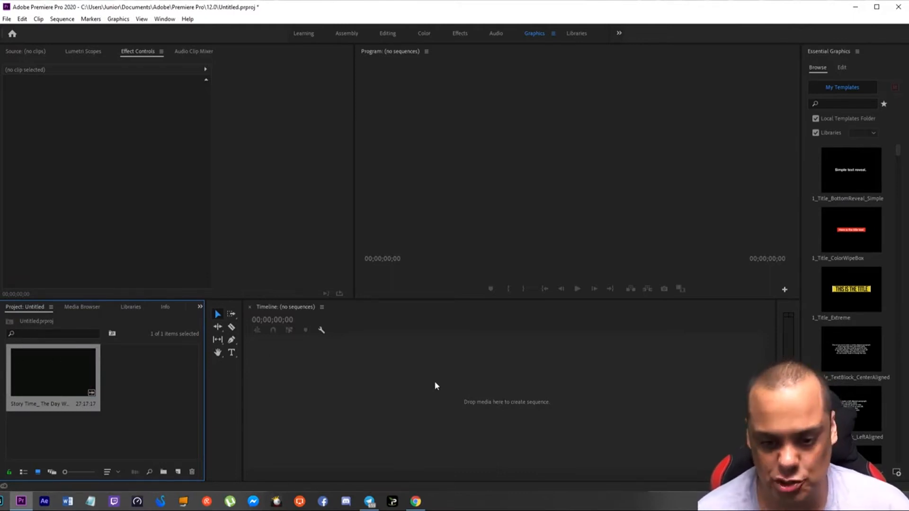
left_click_drag(50, 374, 407, 390)
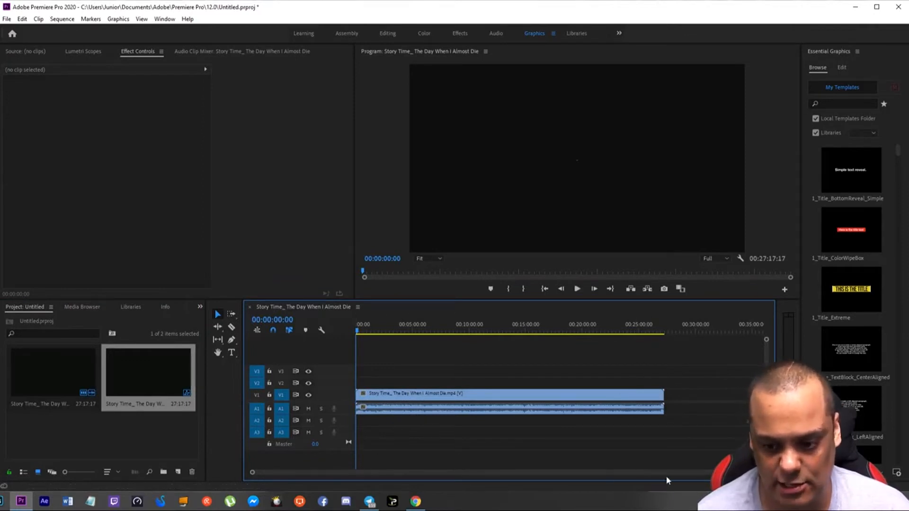
Trim the start of the Story Time clip to 00:08:00:18 and ripple delete the empty gap before it.
left_click_drag(766, 472, 651, 476)
left_click_drag(470, 325, 717, 325)
scroll(550, 385, "down", 3)
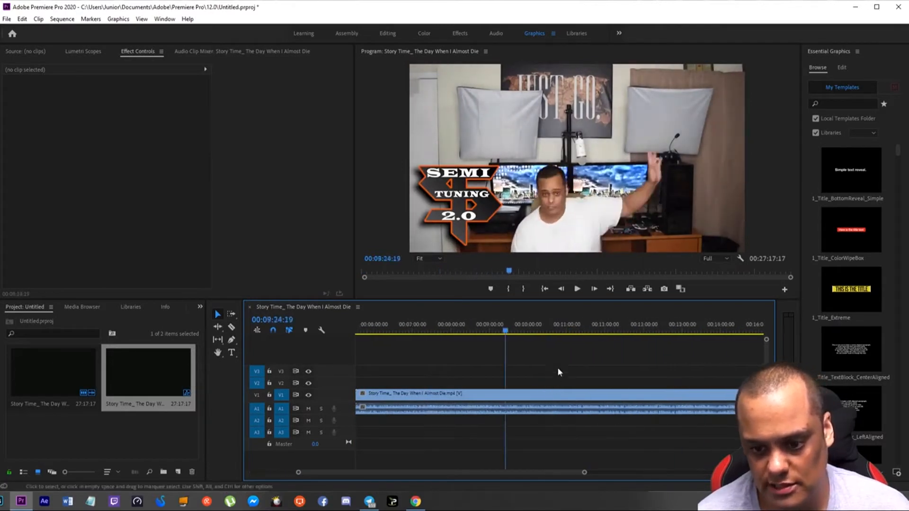
left_click_drag(660, 325, 453, 347)
left_click(357, 400)
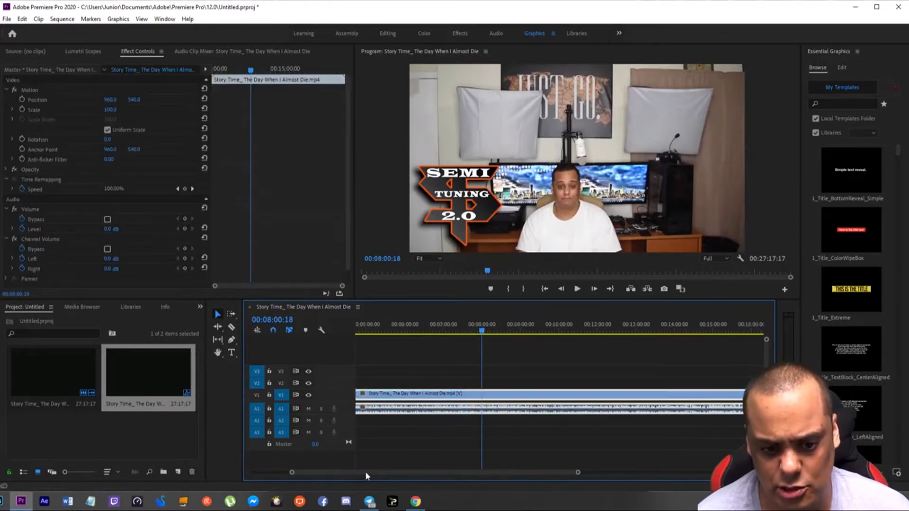
left_click_drag(383, 472, 302, 468)
left_click_drag(358, 406, 664, 406)
right_click(626, 398)
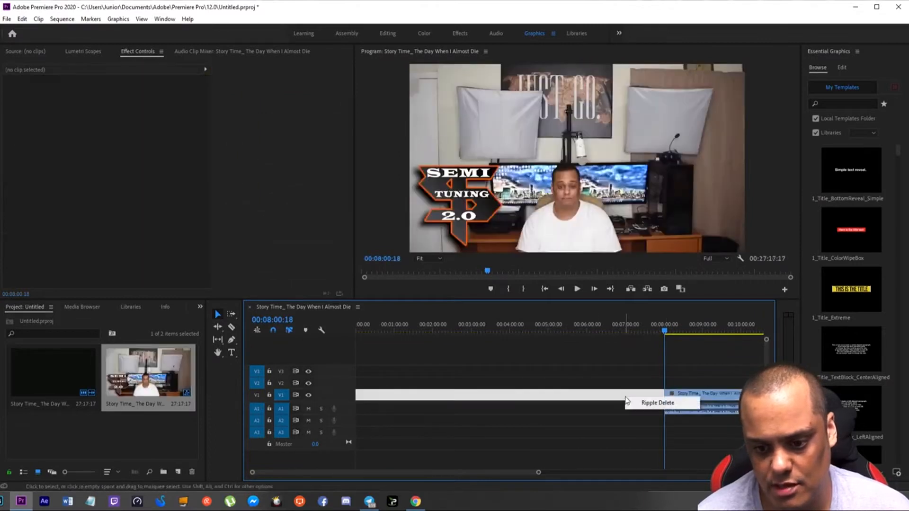
left_click(657, 403)
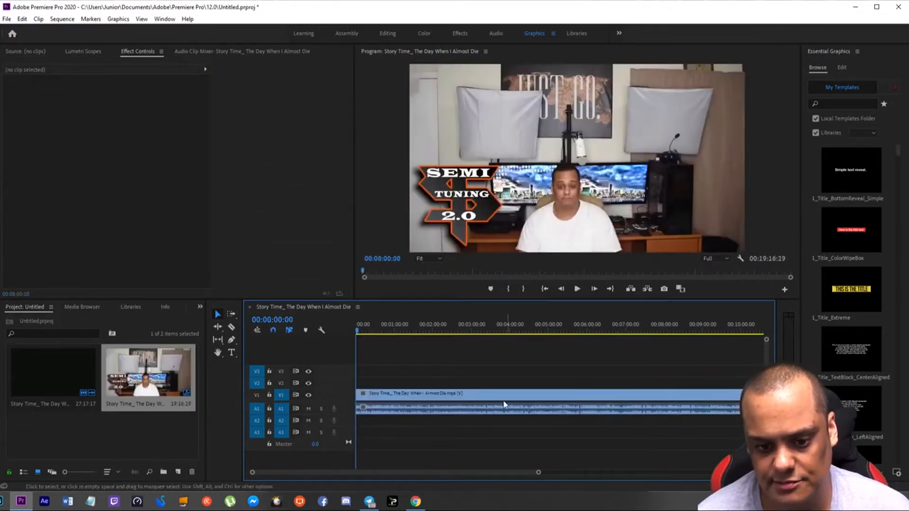
Split the clip at 00:05:23:18 and delete everything after the cut.
left_click(598, 324)
left_click_drag(600, 324, 564, 326)
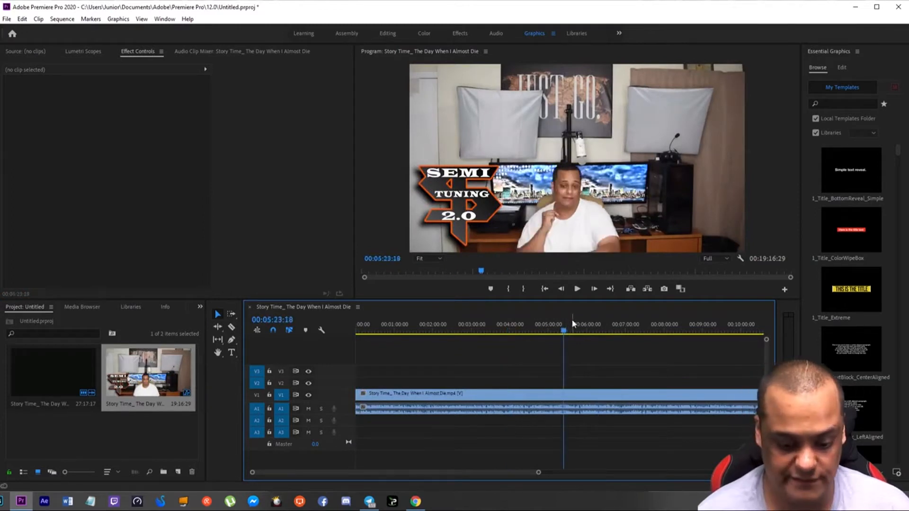
key("ctrl+k")
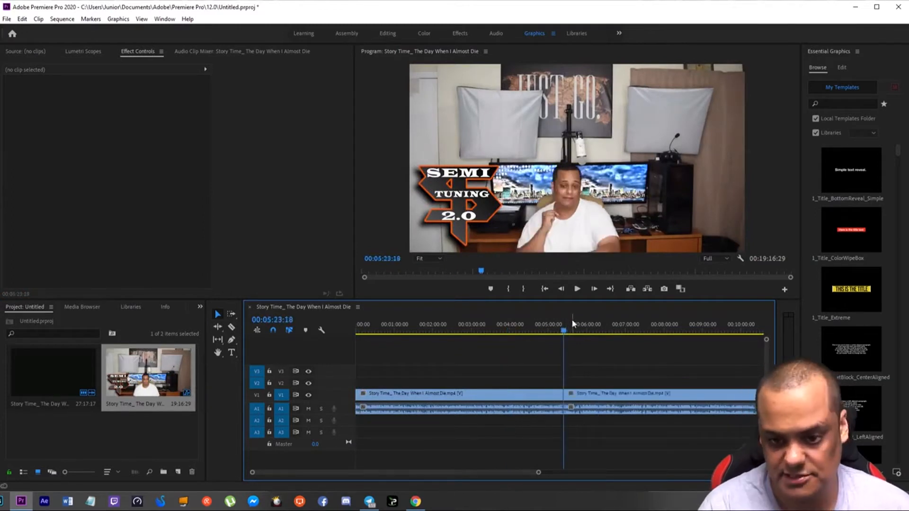
left_click(585, 399)
key("Delete")
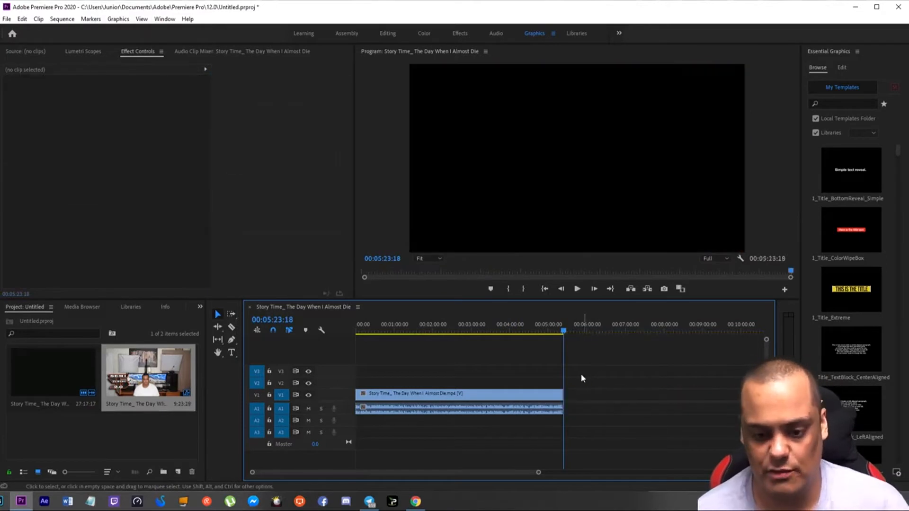
Find the Camera Blur video effect and apply it to the clip, with the playhead at 00:00:56:28.
left_click_drag(539, 473, 424, 472)
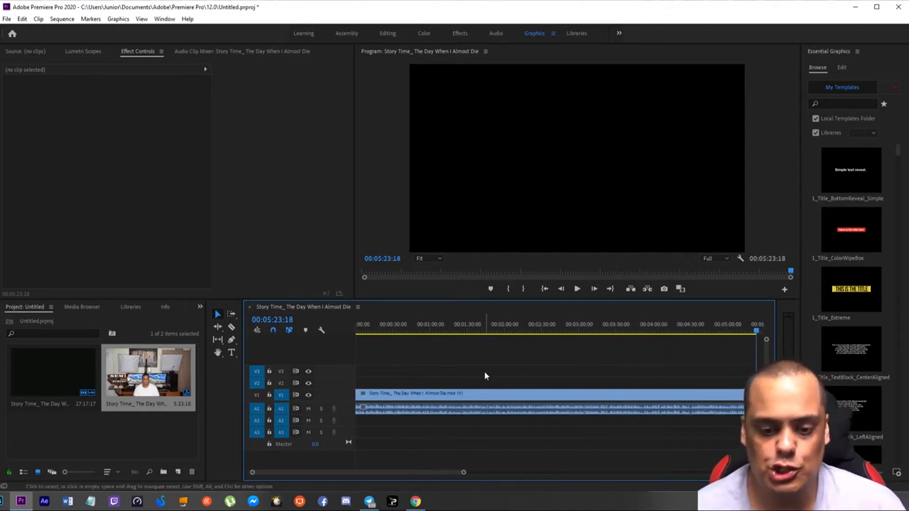
left_click(427, 325)
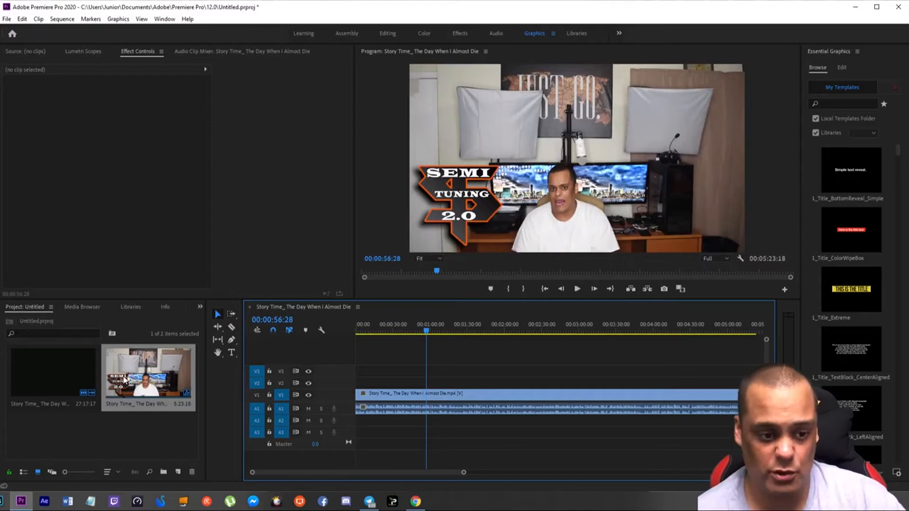
left_click(199, 307)
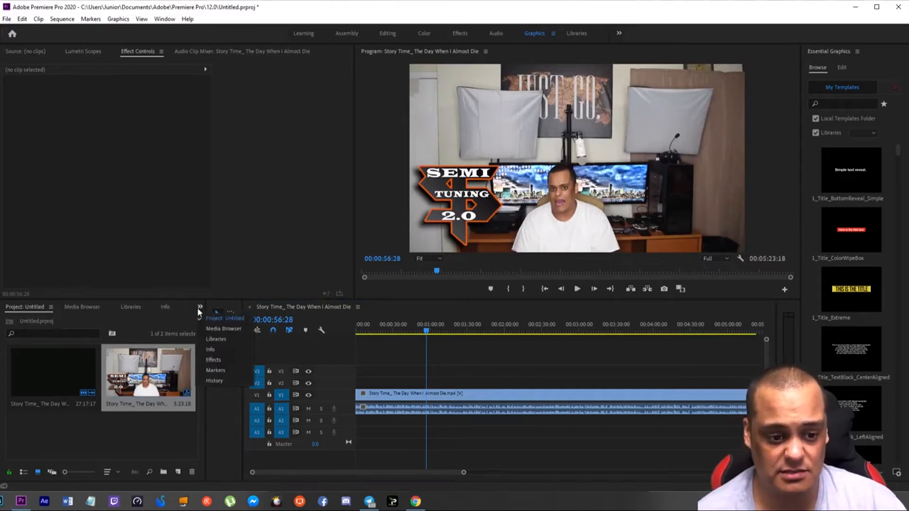
left_click(204, 356)
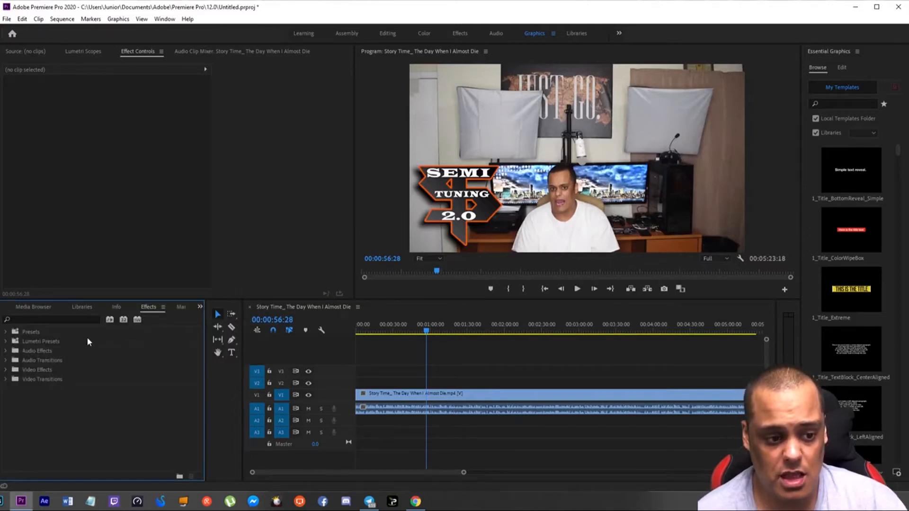
left_click(57, 320)
type("camera blur")
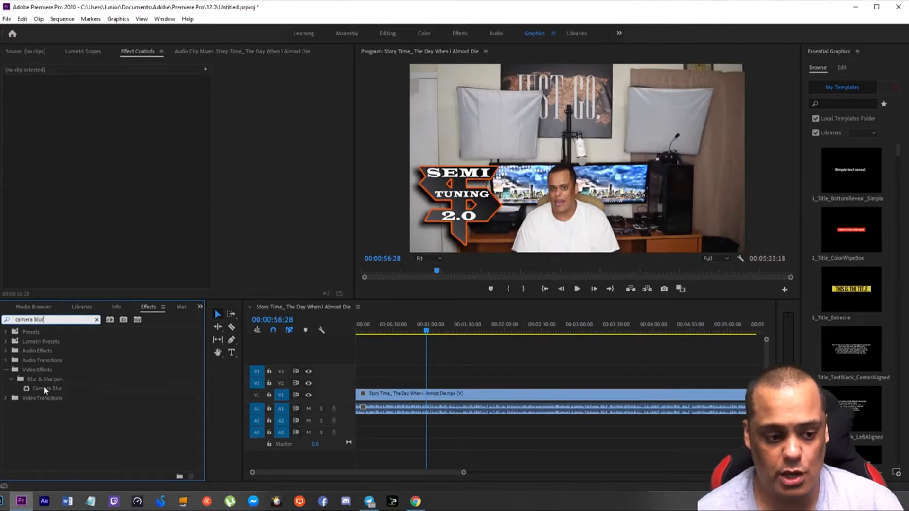
left_click_drag(43, 385, 498, 397)
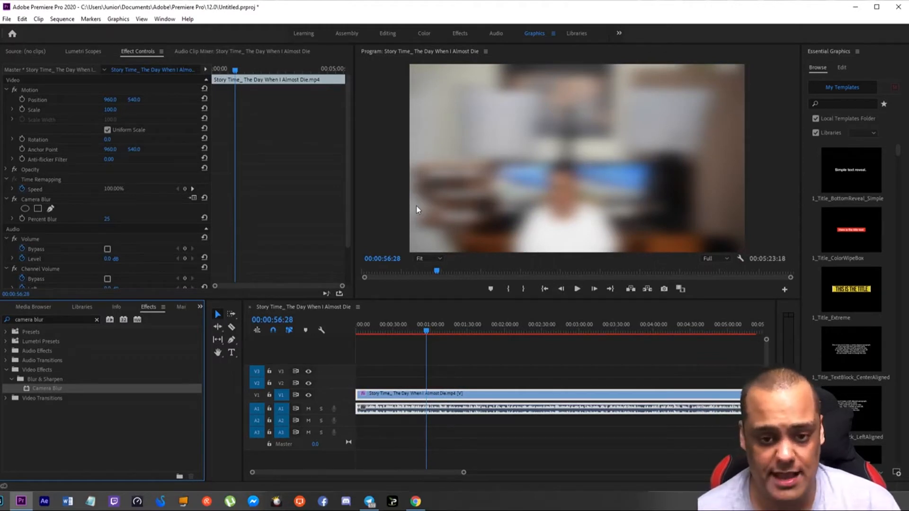
Add a four-point rectangular mask to Camera Blur and fit its corners to the monitor screen to the right of the man.
left_click(38, 209)
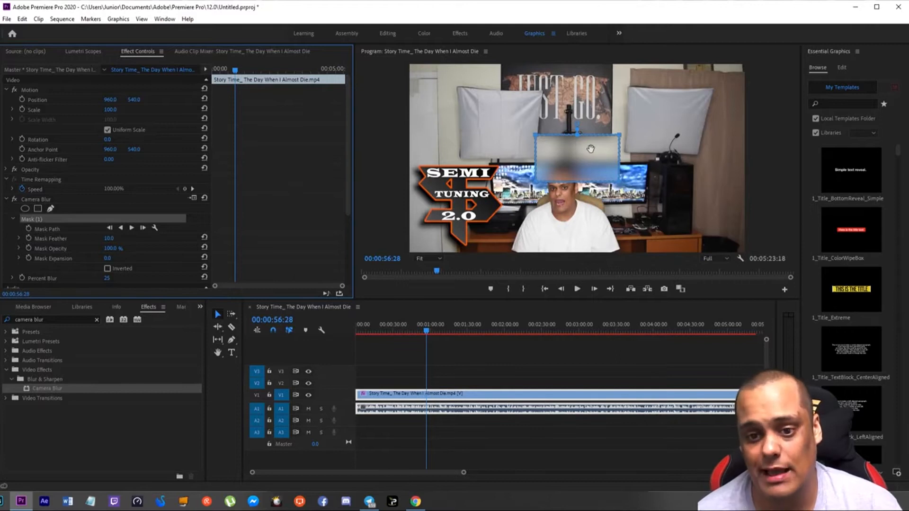
left_click_drag(570, 157, 614, 176)
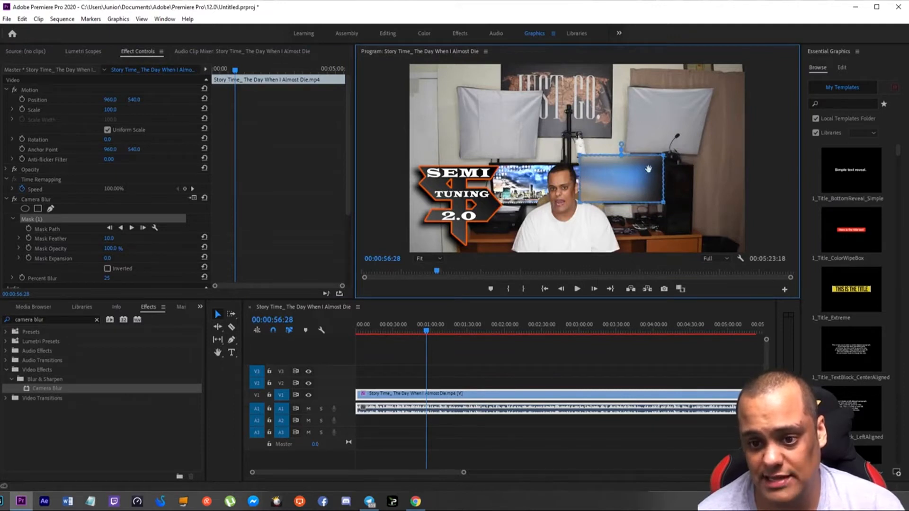
left_click_drag(663, 156, 648, 167)
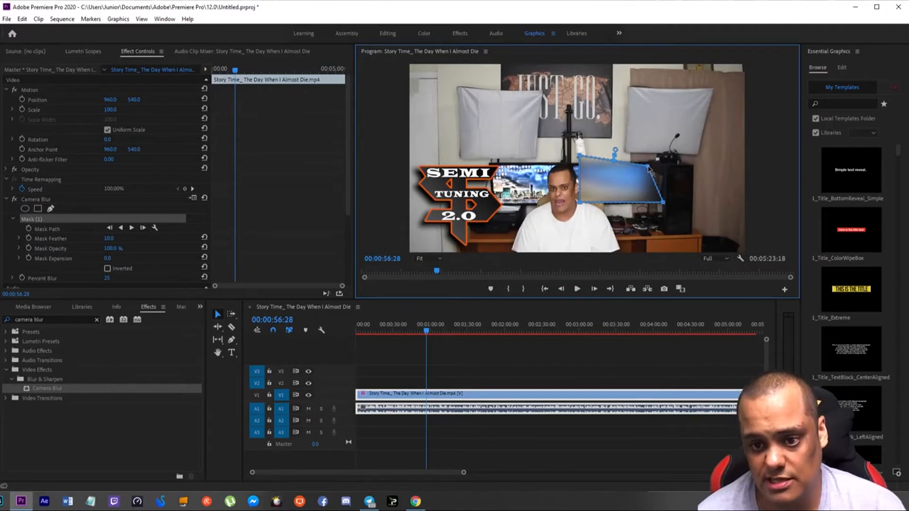
left_click_drag(580, 158, 580, 169)
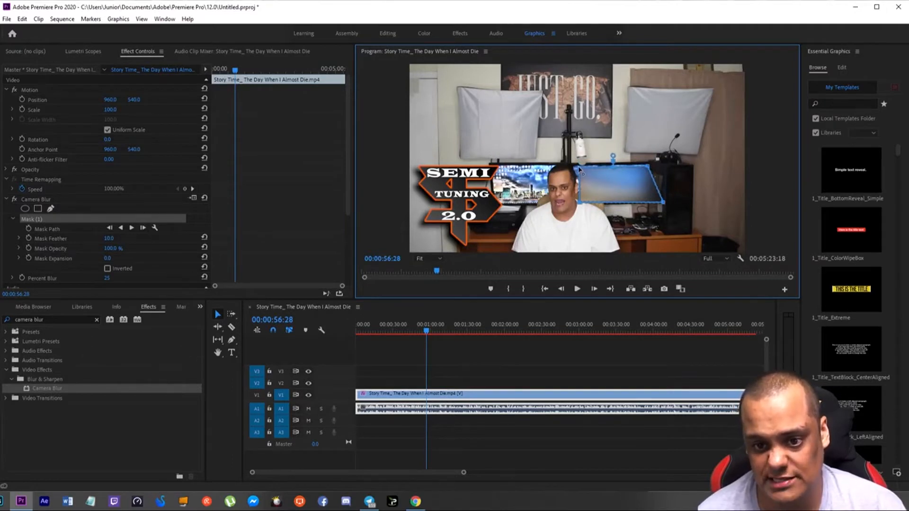
left_click_drag(664, 205, 648, 203)
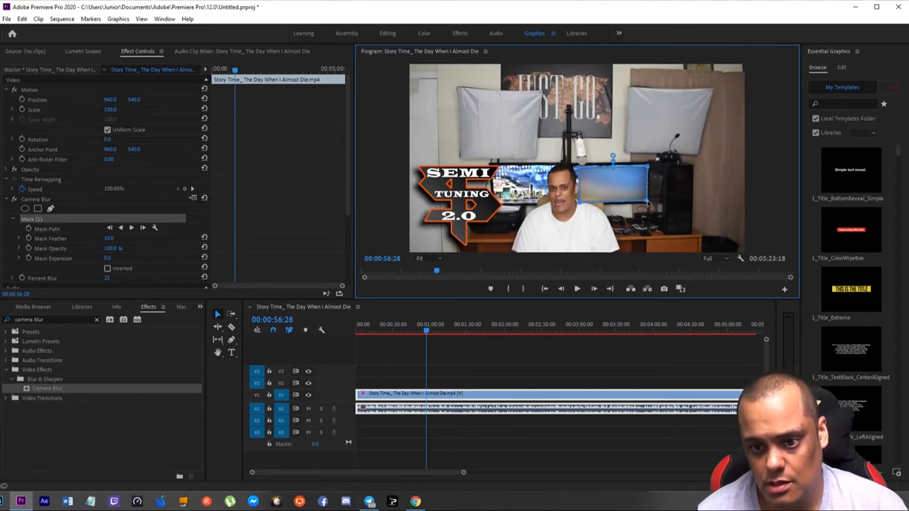
Lower the clip's audio volume level to -281.1 dB and play back the sequence to preview the masked blur.
left_click(491, 399)
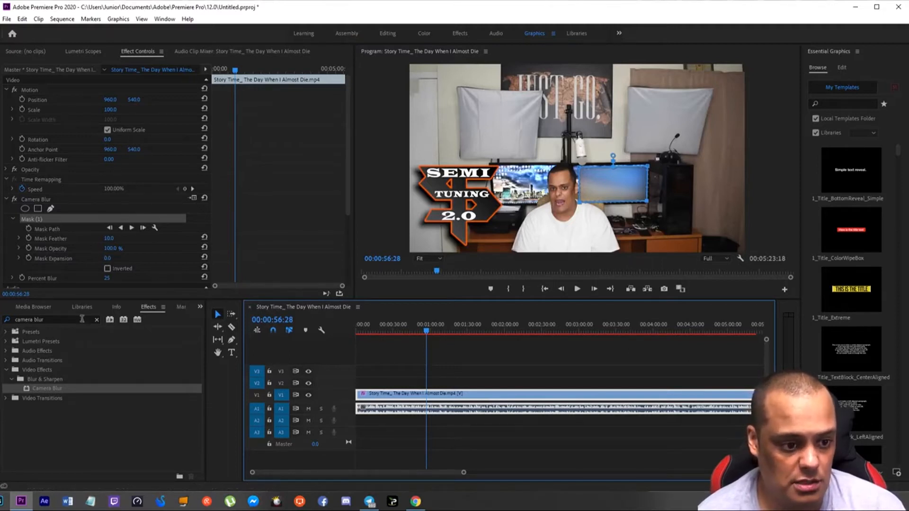
left_click(47, 309)
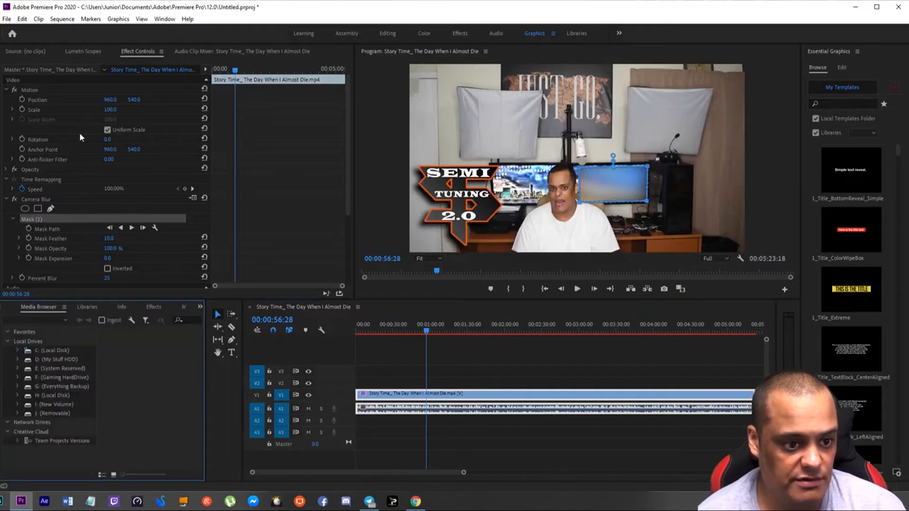
scroll(118, 189, "down", 2)
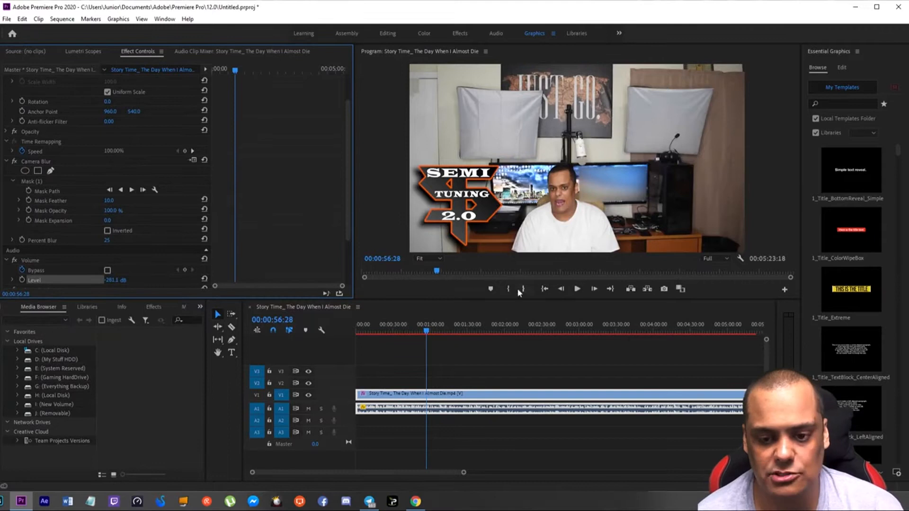
left_click(577, 289)
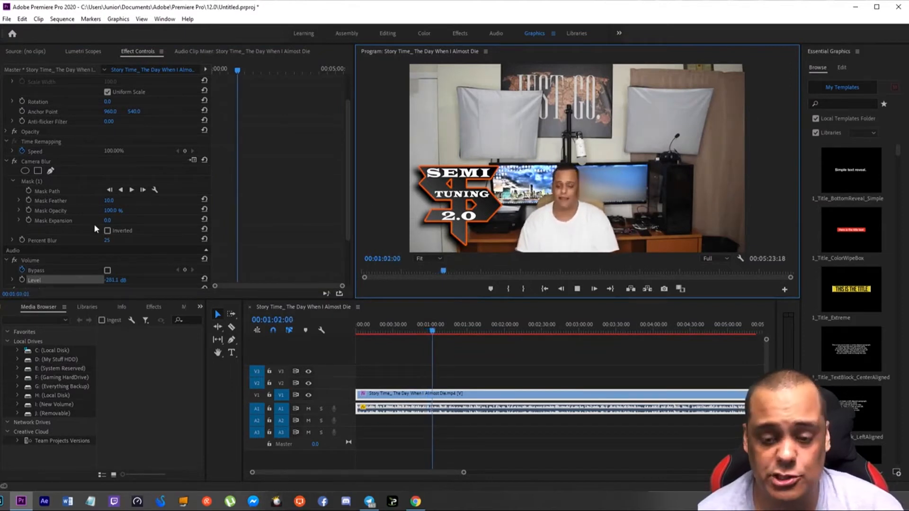
Reduce the Camera Blur's Percent Blur to 14 during playback, and stop the preview at 00:01:37:06.
scroll(94, 223, "down", 2)
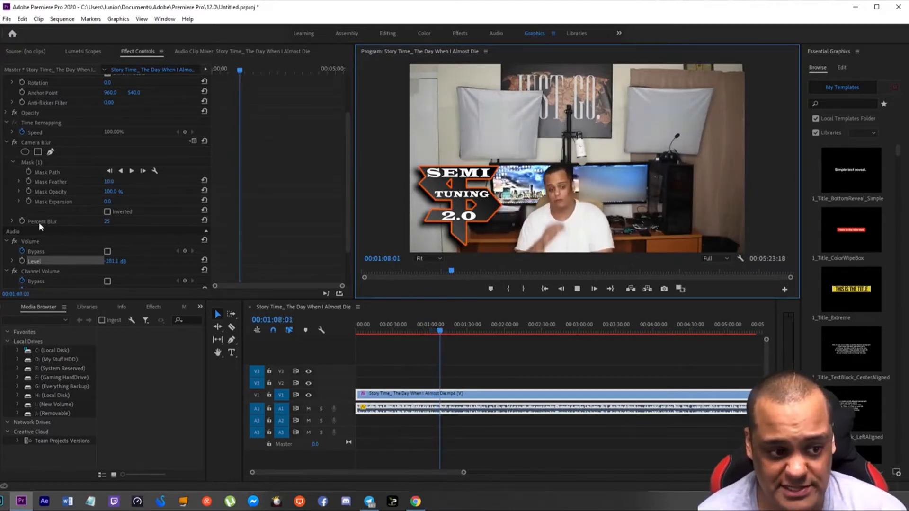
left_click(101, 223)
mouse_move(107, 221)
left_mouse_down()
mouse_move(125, 222)
mouse_move(107, 221)
left_mouse_up()
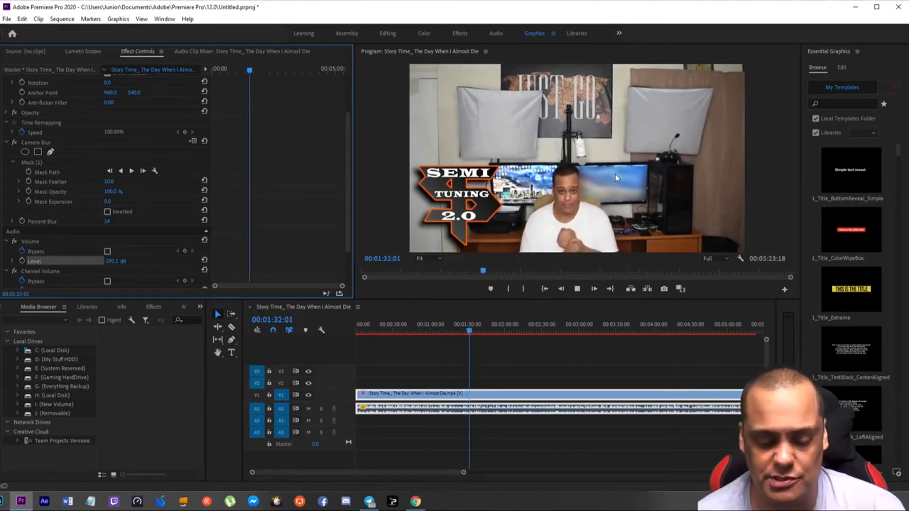
left_click(577, 289)
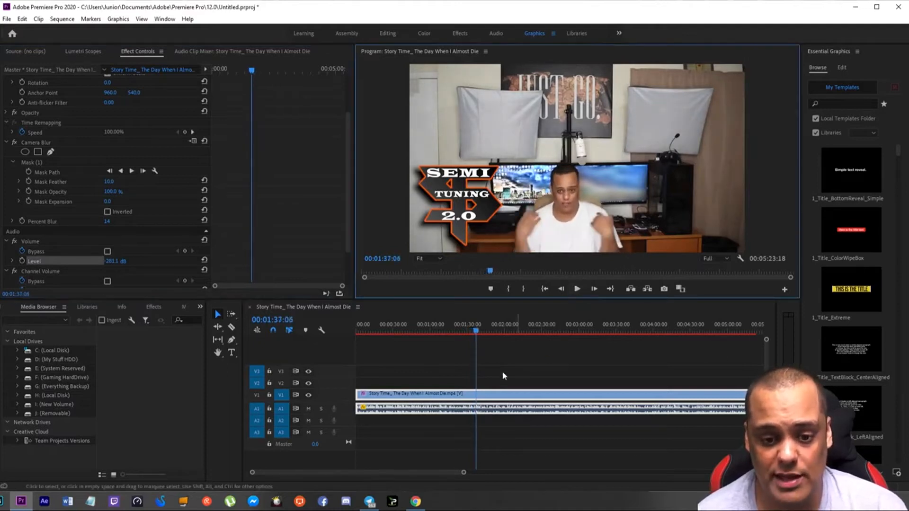
Delete the monitor mask and remove the Camera Blur effect from the clip.
left_click(399, 394)
left_click(34, 164)
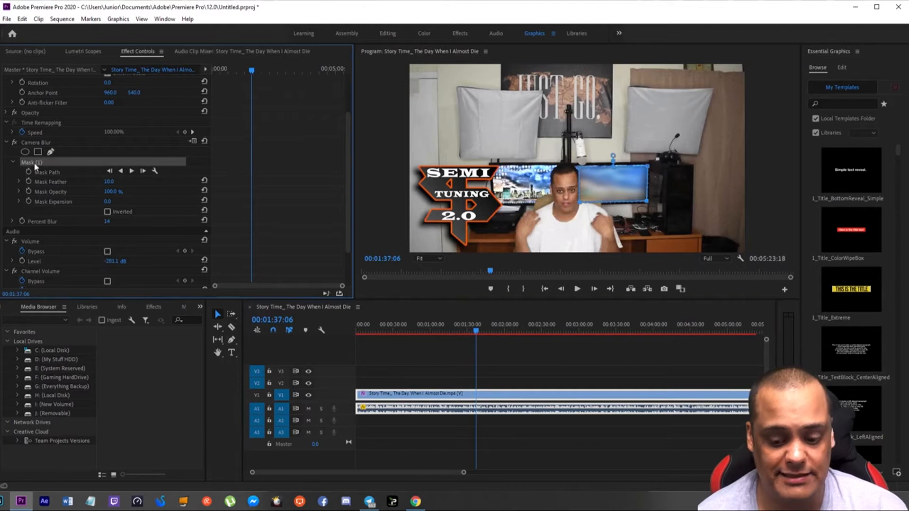
key("Delete")
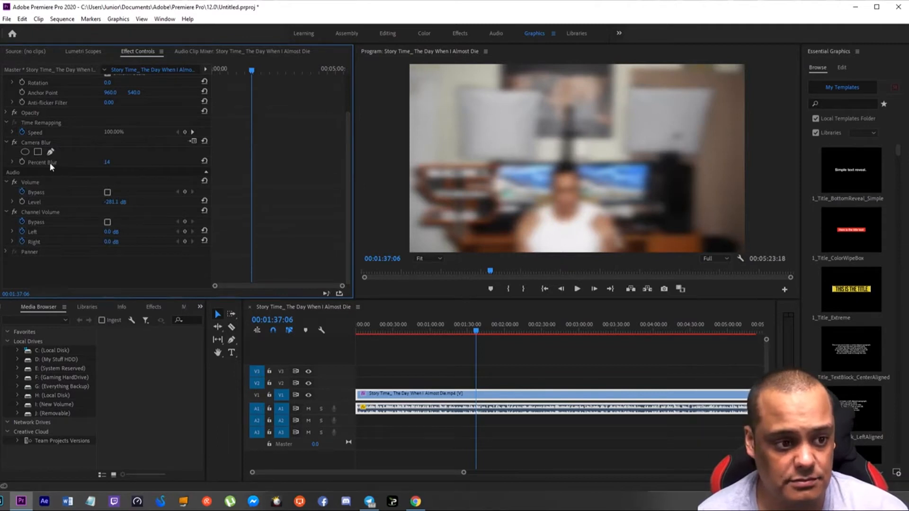
left_click(38, 142)
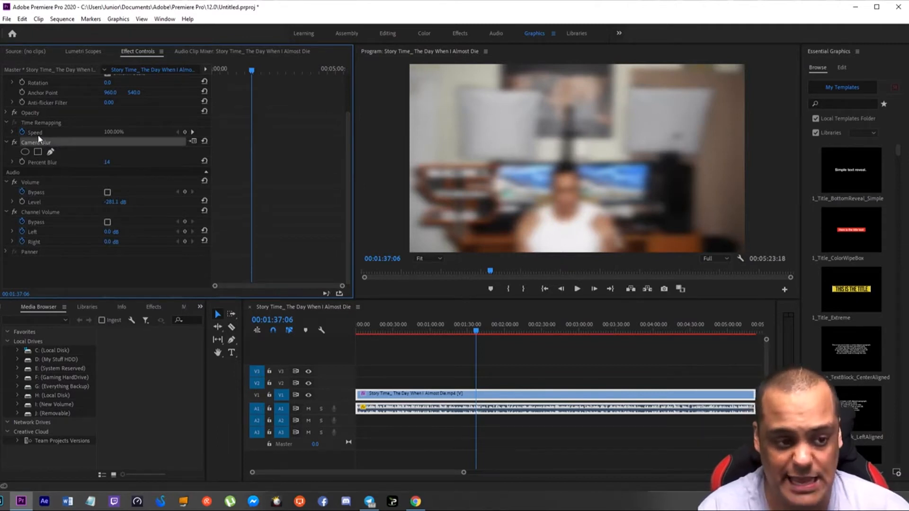
key("Delete")
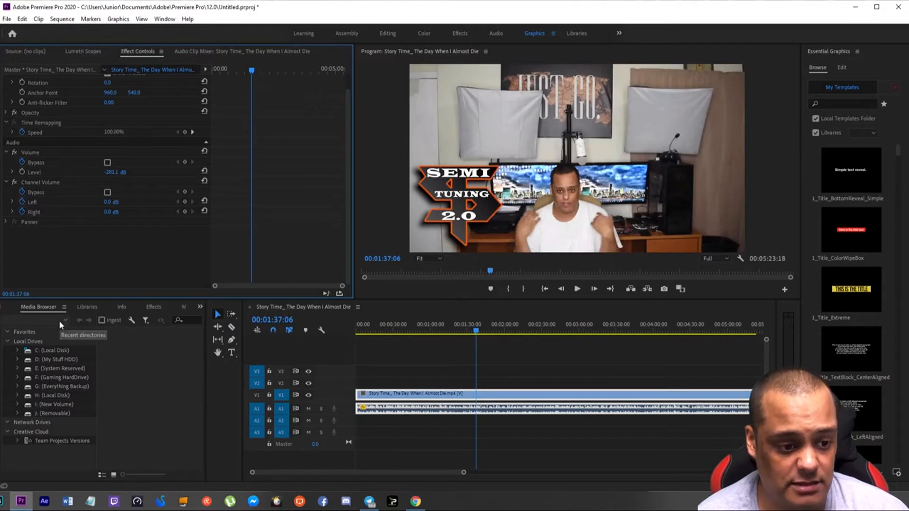
Apply Camera Blur to the clip again and add an elliptical mask to the effect.
left_click(148, 311)
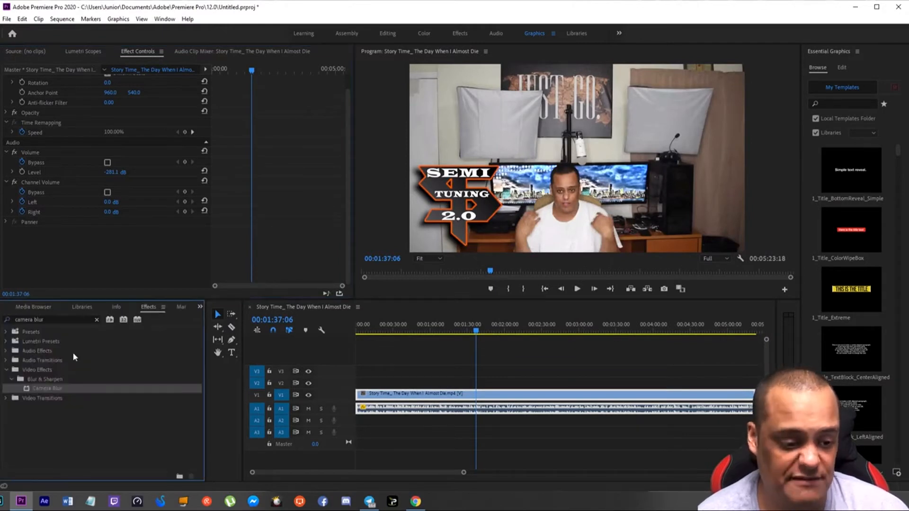
left_click_drag(50, 389, 478, 394)
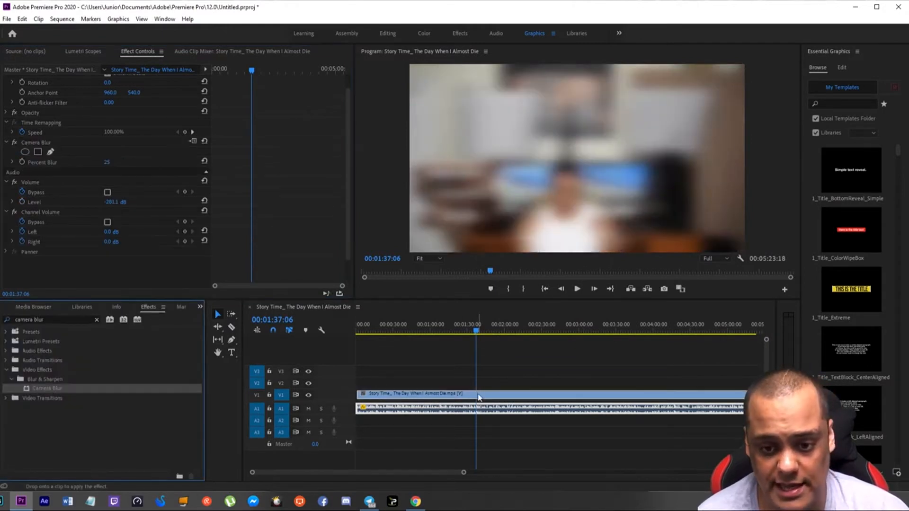
left_click(25, 152)
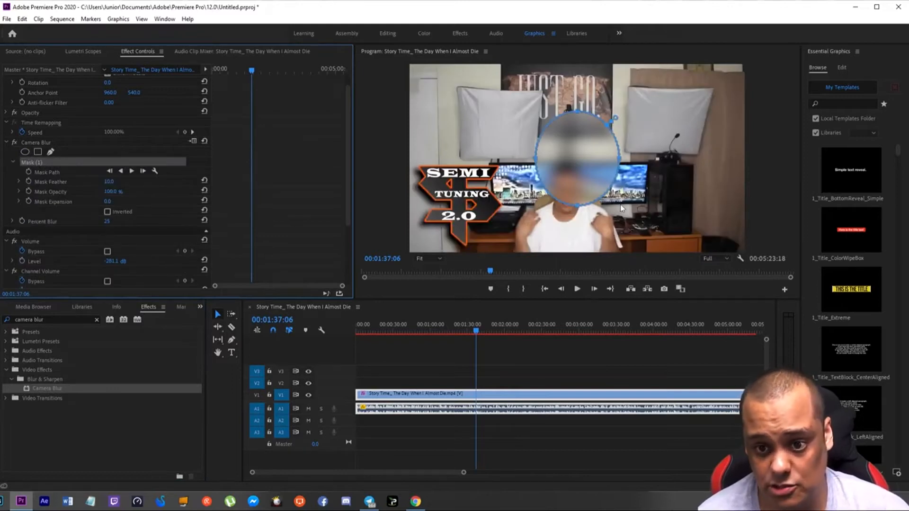
Shrink the elliptical mask to a narrow oval and position it over the man's face.
left_click(621, 161)
left_click_drag(621, 161, 603, 158)
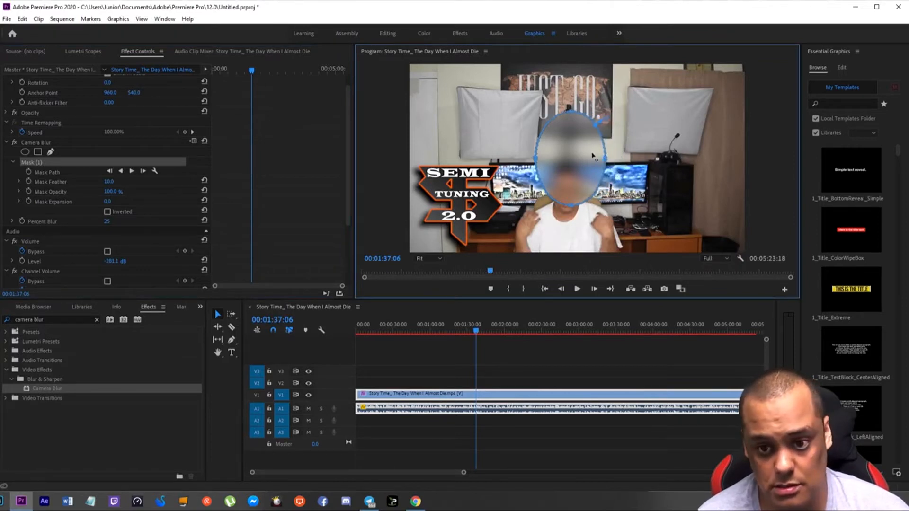
left_click_drag(570, 114, 568, 161)
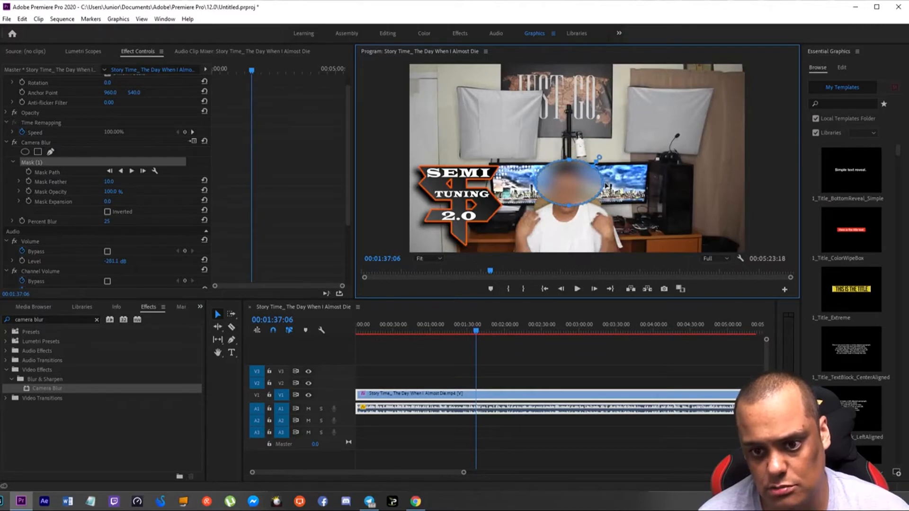
left_click_drag(598, 186, 565, 189)
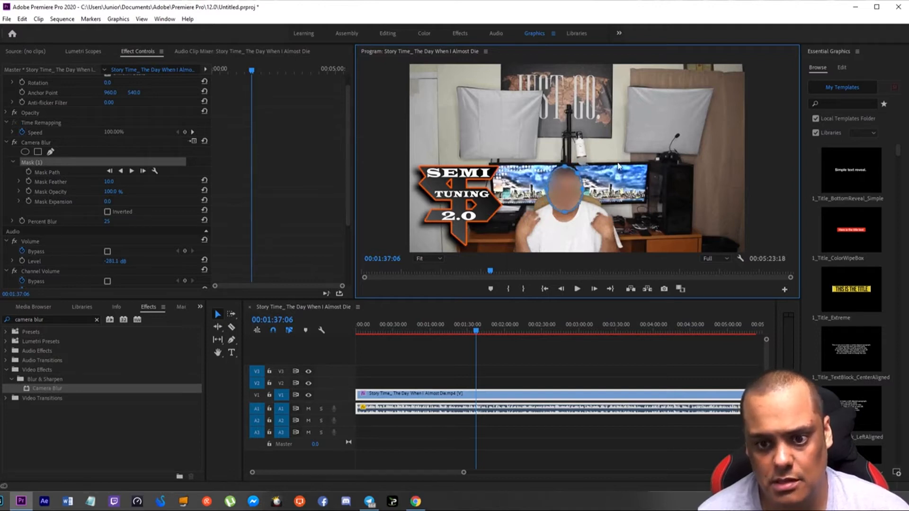
Reselect the clip and play back the sequence to check the face blur, stopping at 00:01:45:02.
left_click(400, 356)
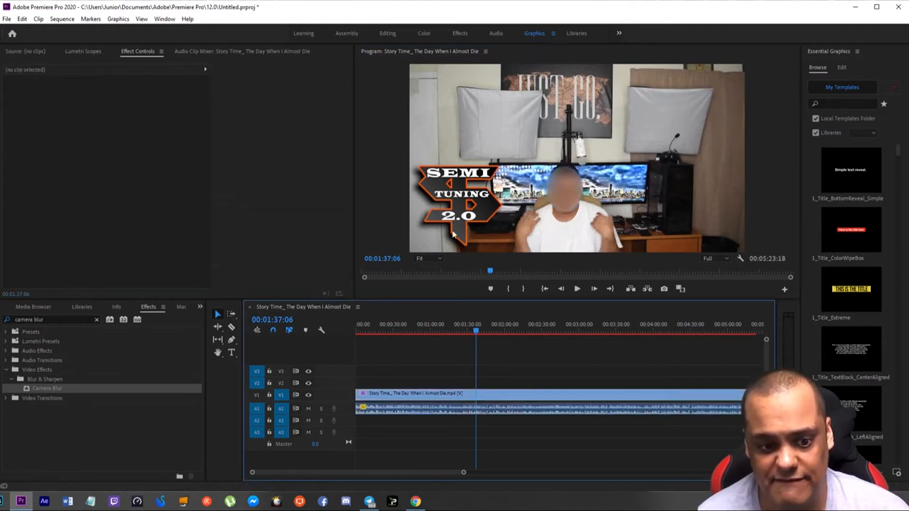
left_click(473, 394)
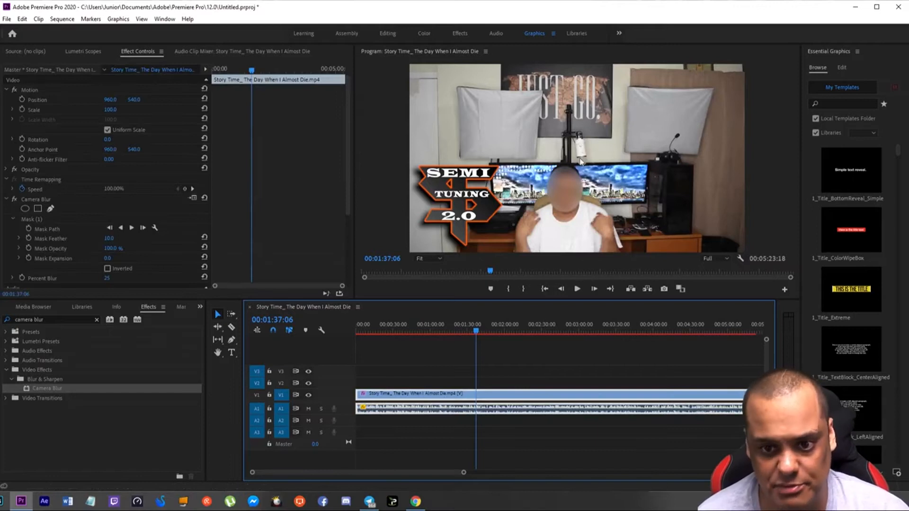
left_click(577, 290)
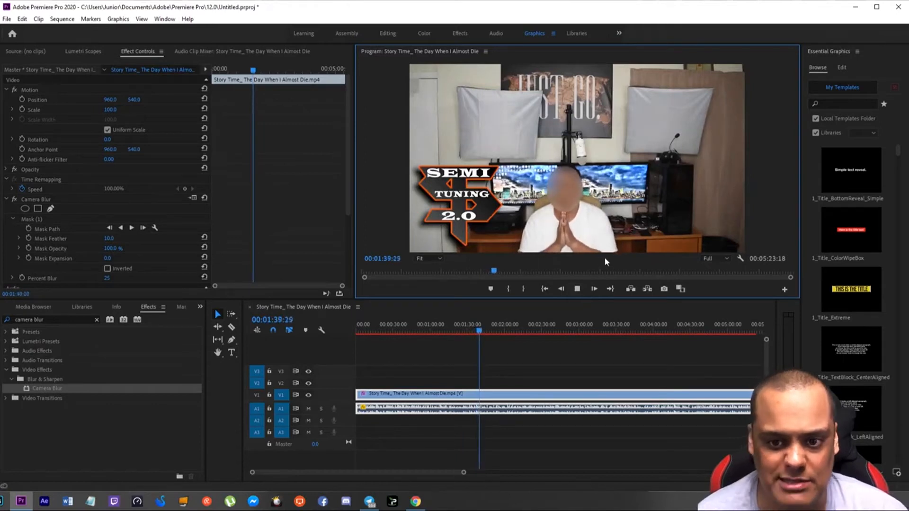
left_click(577, 290)
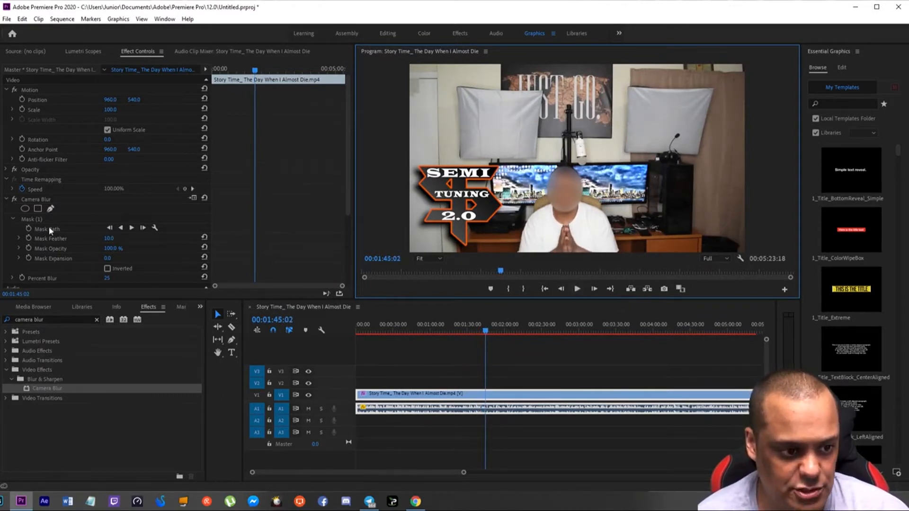
Nudge the Camera Blur mask to center it over the man's face at 00:01:45:02 and keep the mask selected.
left_click(35, 221)
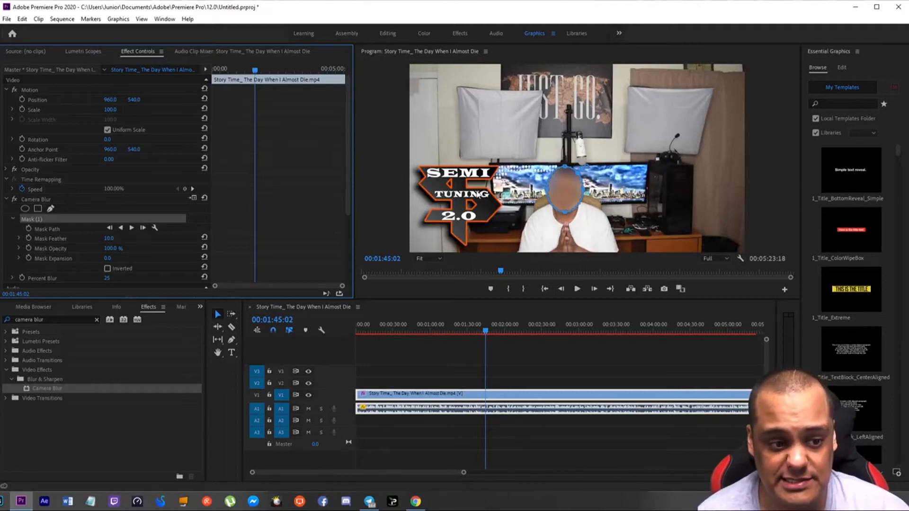
mouse_move(564, 185)
left_mouse_down()
mouse_move(555, 188)
mouse_move(586, 184)
mouse_move(568, 186)
left_mouse_up()
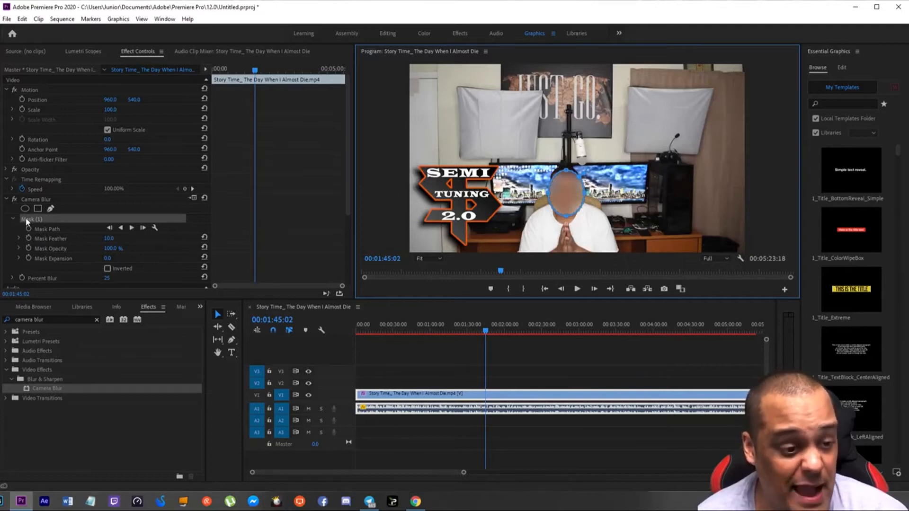
left_click(32, 201)
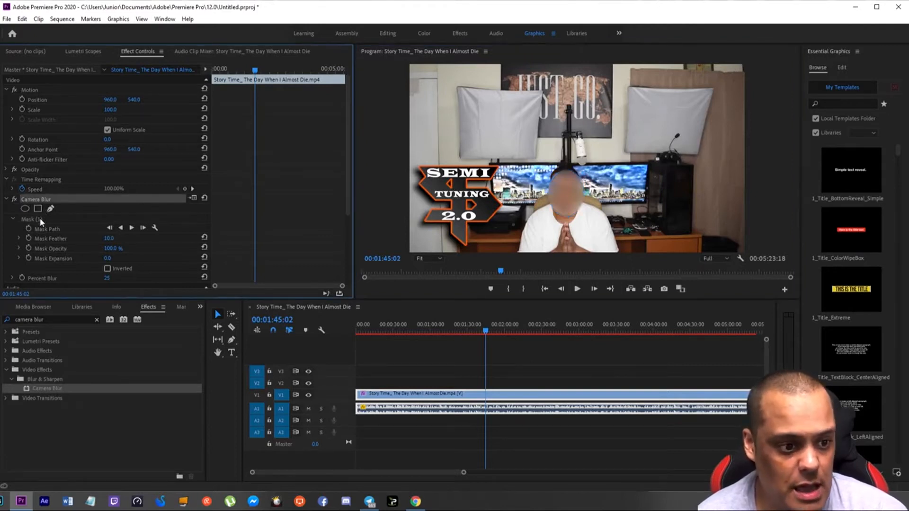
left_click(38, 219)
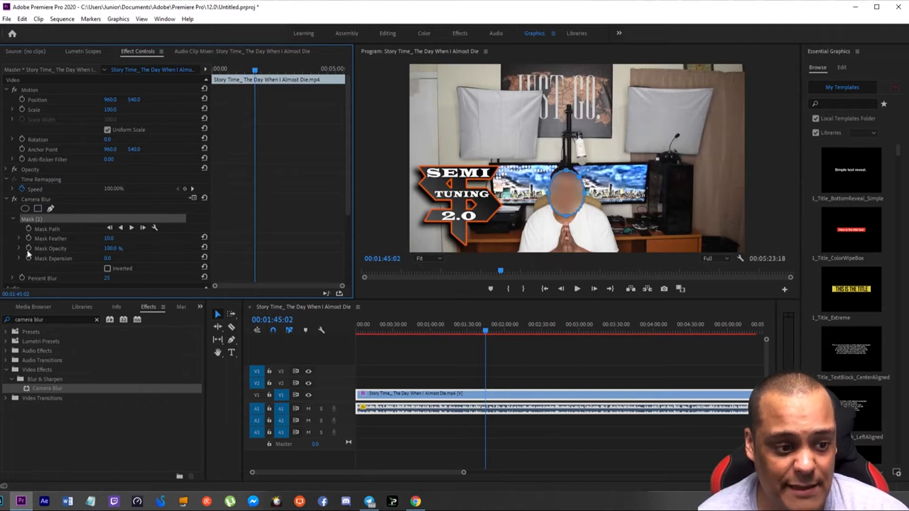
Turn on keyframing for Mask Path, Mask Feather, Mask Opacity and Mask Expansion at 00:01:45:02.
left_click(19, 238)
left_click(19, 237)
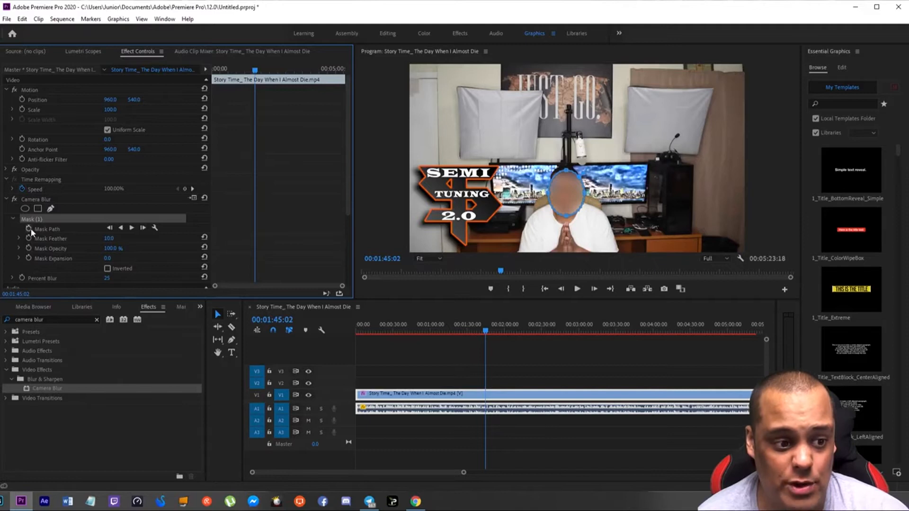
left_click(29, 230)
left_click(29, 238)
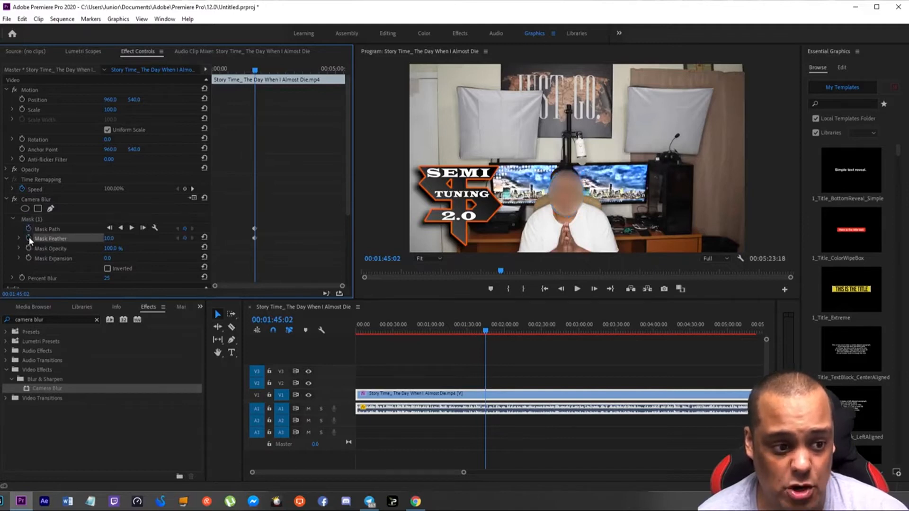
left_click(29, 249)
left_click(29, 258)
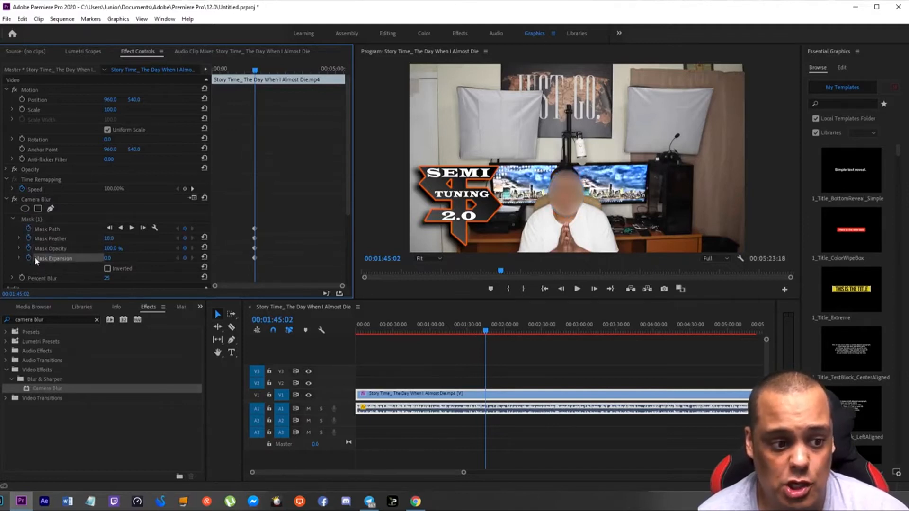
Play on to 00:01:51:04 and move the mask onto the turned face to keyframe its path.
left_click(576, 290)
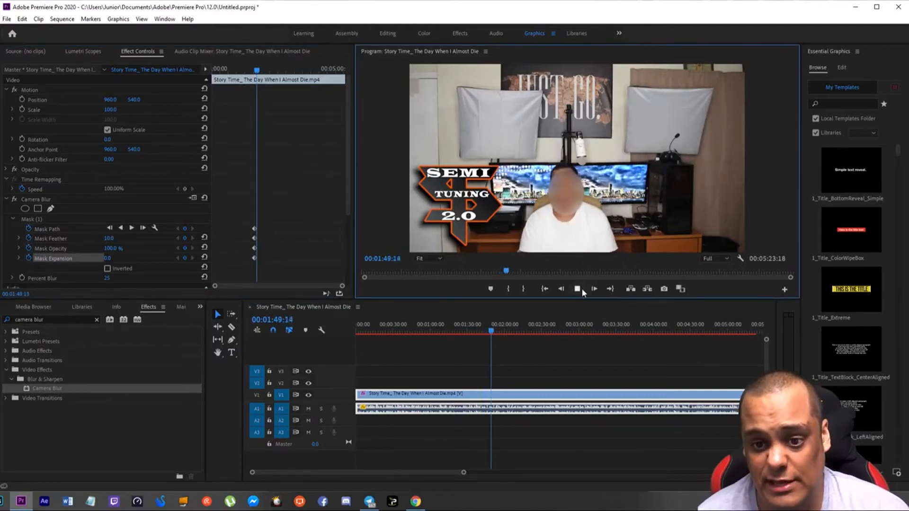
left_click(577, 289)
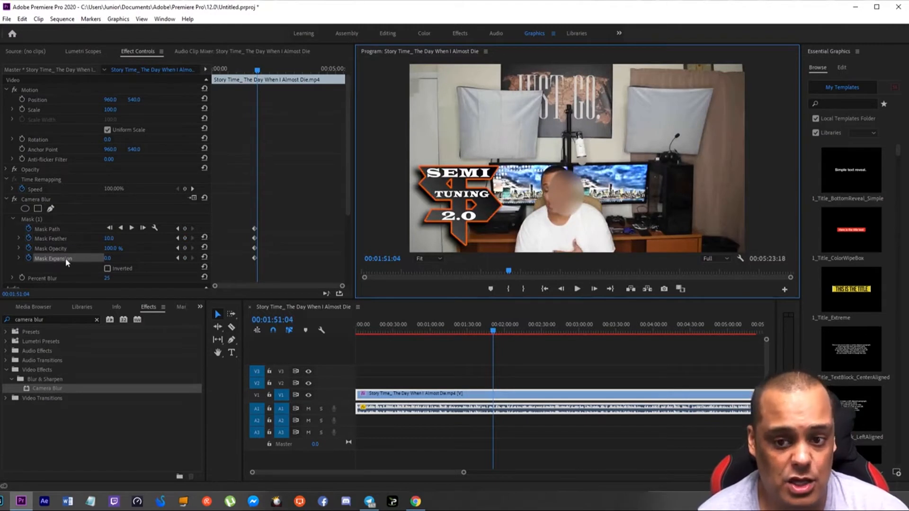
left_click(33, 219)
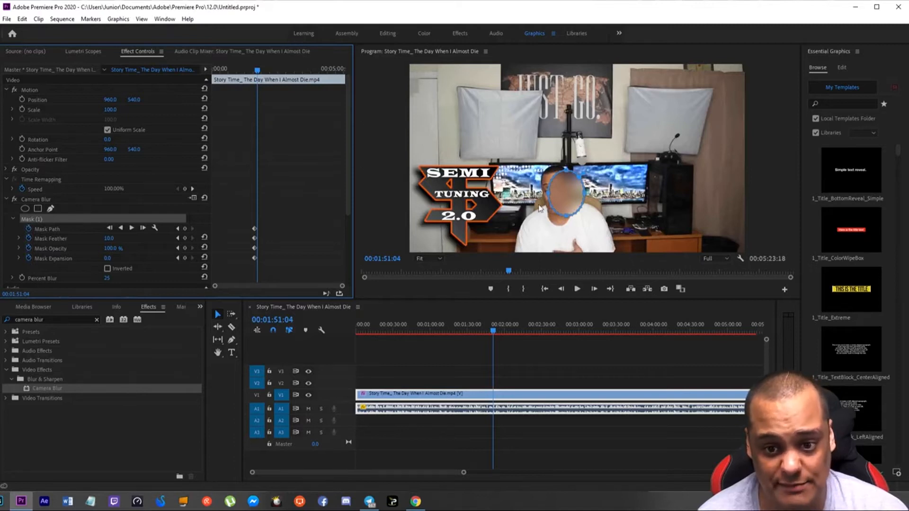
left_click_drag(562, 195, 557, 192)
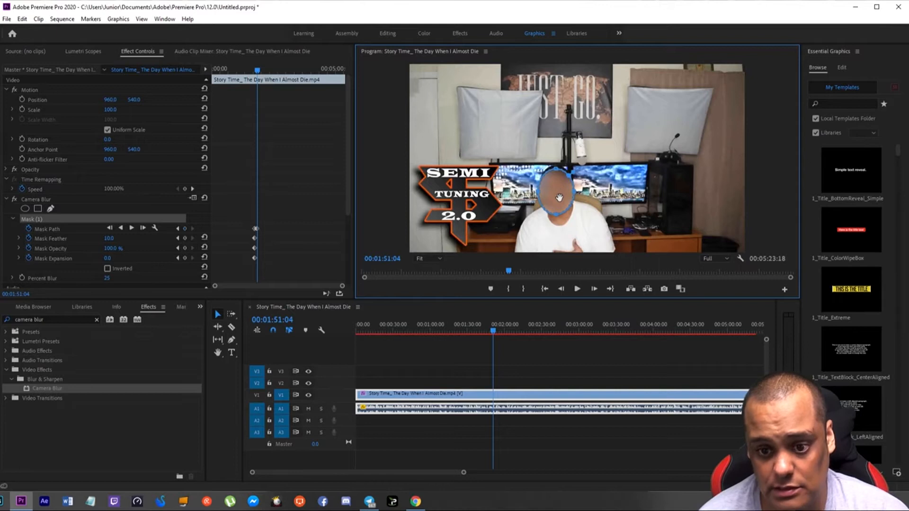
Play the sequence up to 00:01:59:14 and reposition the mask over the man's face as another path keyframe.
left_click(577, 289)
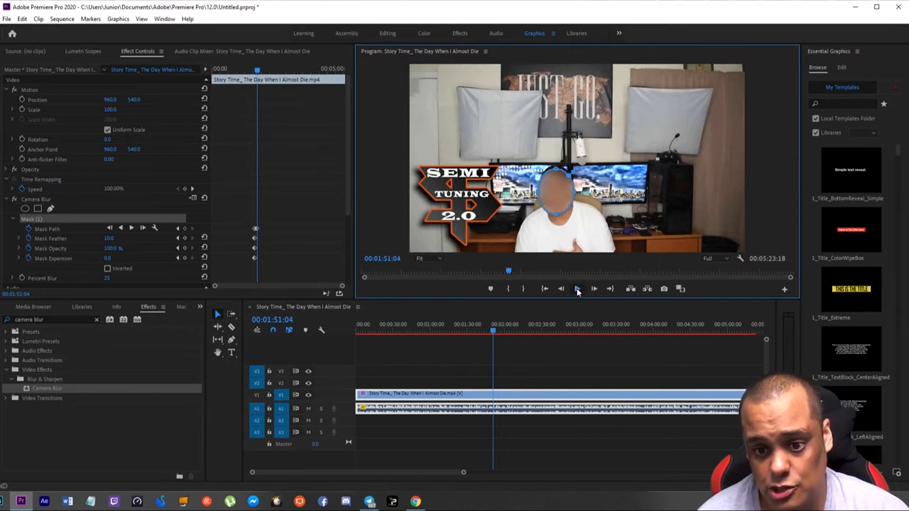
left_click_drag(494, 327, 468, 326)
left_click(577, 289)
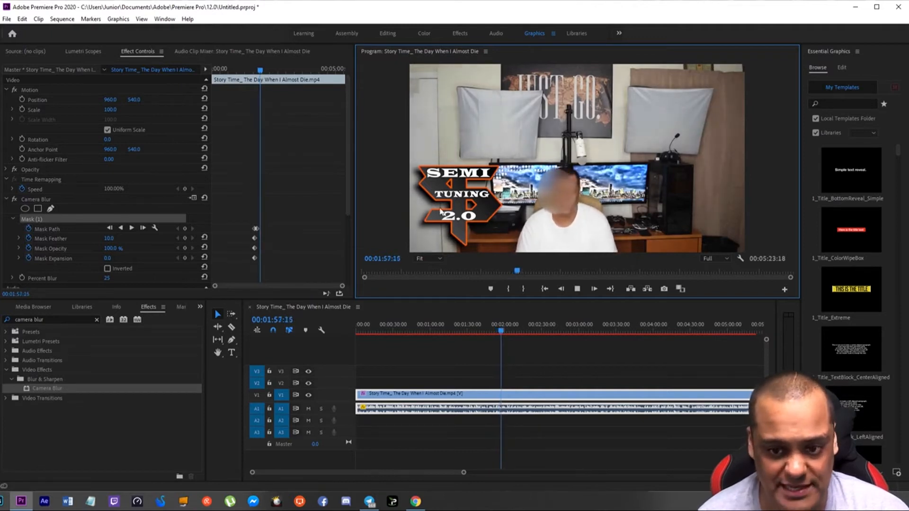
left_click(576, 290)
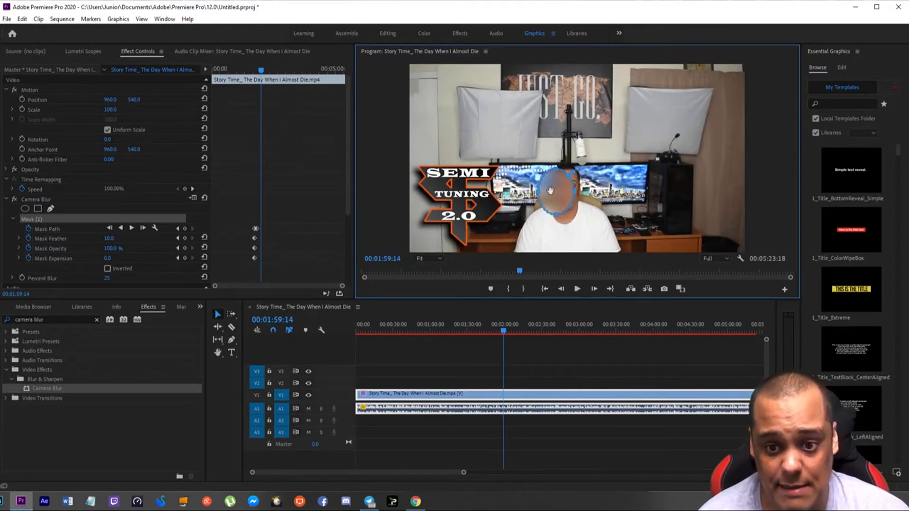
left_click_drag(557, 192, 566, 190)
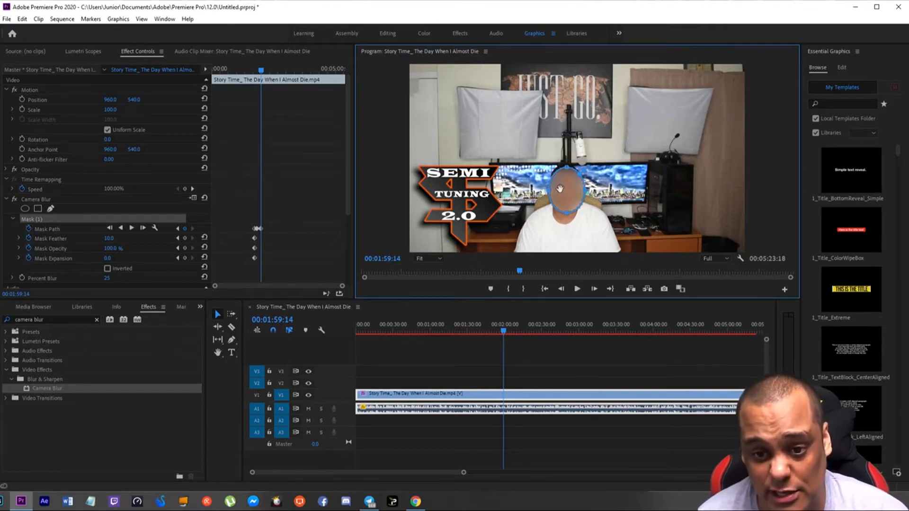
mouse_move(568, 190)
left_mouse_down()
mouse_move(558, 192)
mouse_move(569, 188)
left_mouse_up()
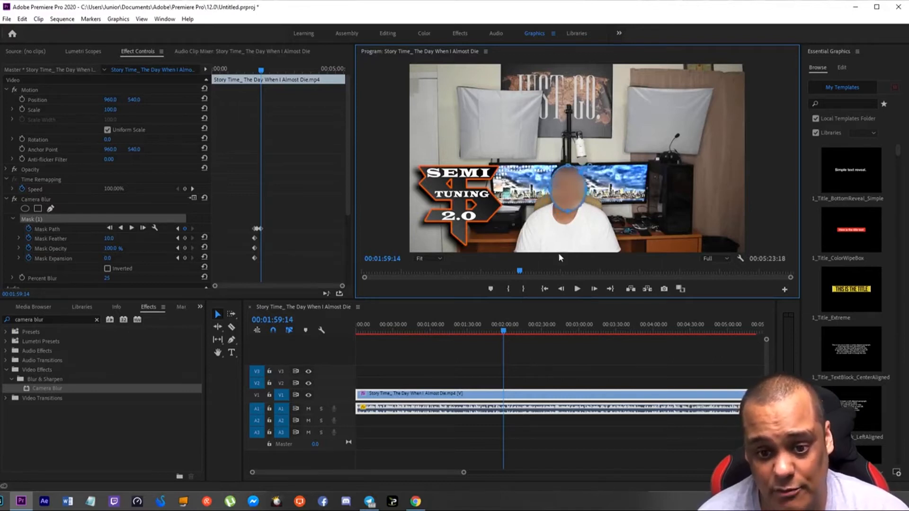
Step back frame by frame from 00:01:59:14 and play back to check the mask's tracking, stopping at 00:02:01:27.
left_click(561, 290)
left_click(561, 289)
left_click(562, 289)
left_click(561, 290)
left_click(561, 290)
left_click(561, 290)
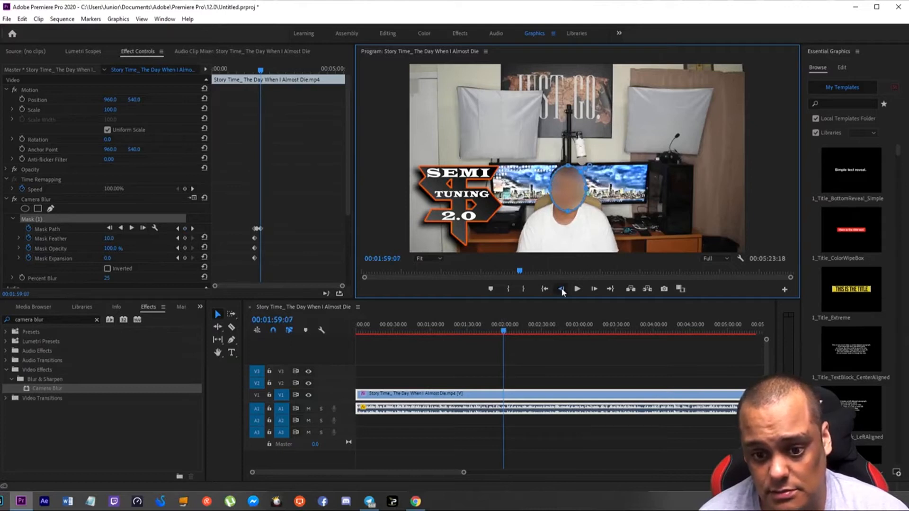
left_click(562, 290)
left_click(562, 291)
left_click(562, 290)
left_click(562, 290)
left_click(562, 290)
left_click(562, 291)
left_click(562, 290)
left_click(562, 290)
left_click(579, 290)
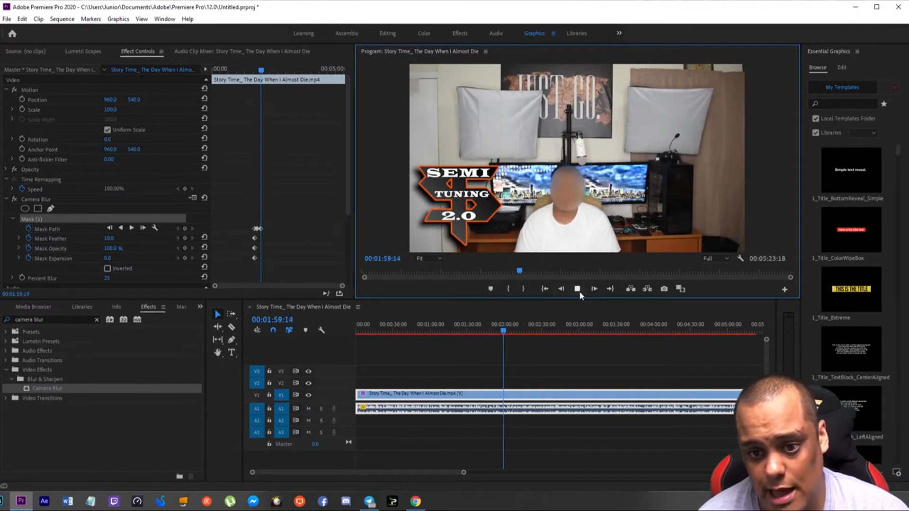
left_click(577, 289)
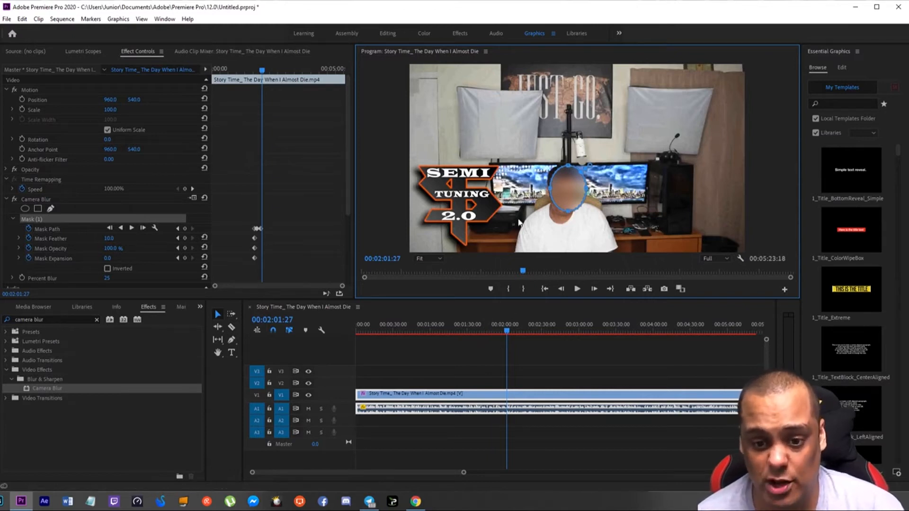
Split the clip at 00:01:44:21 and 00:03:11:01 and select the middle segment.
left_click(486, 330)
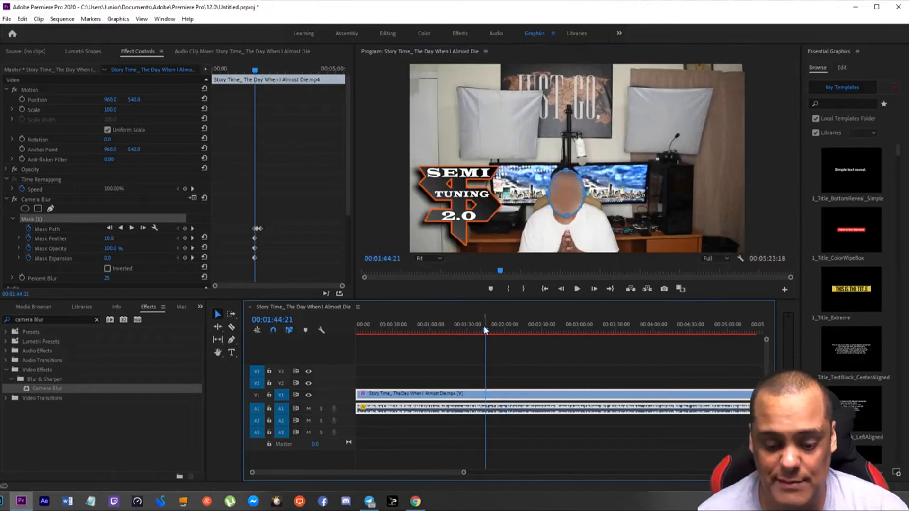
key("ctrl+k")
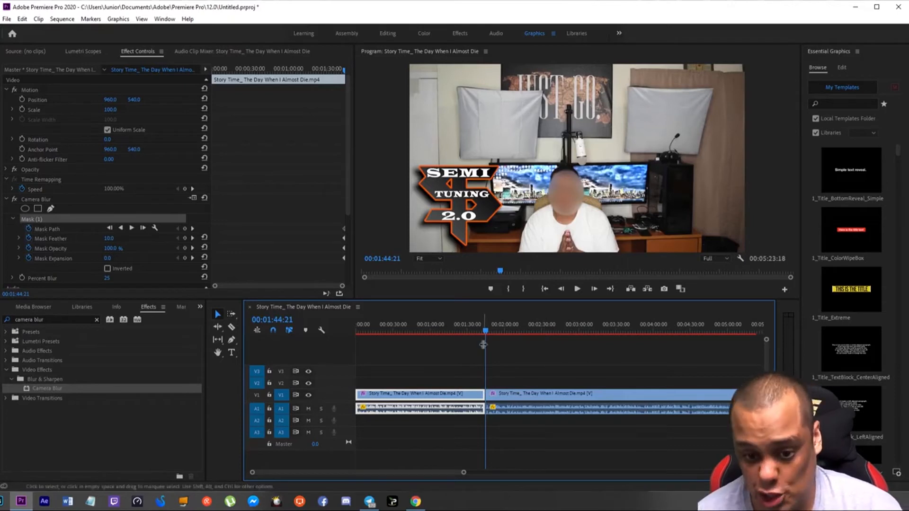
left_click(593, 330)
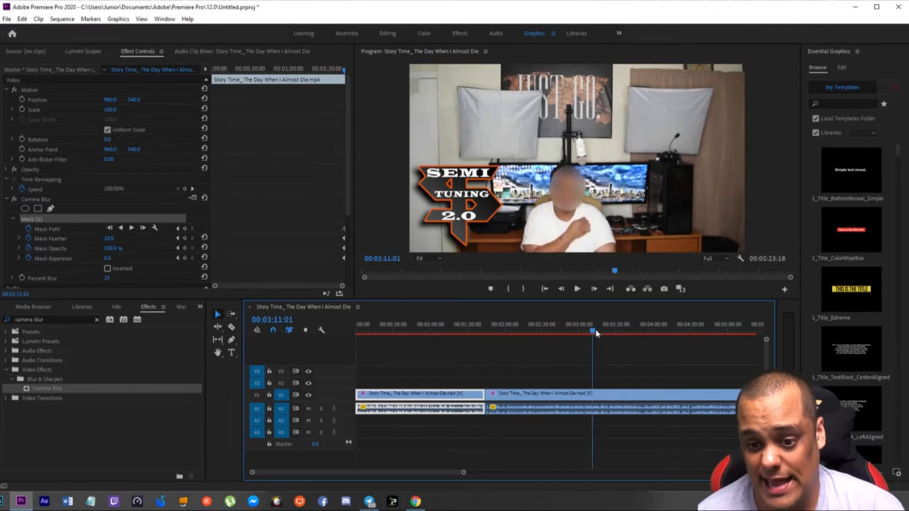
key("ctrl+k")
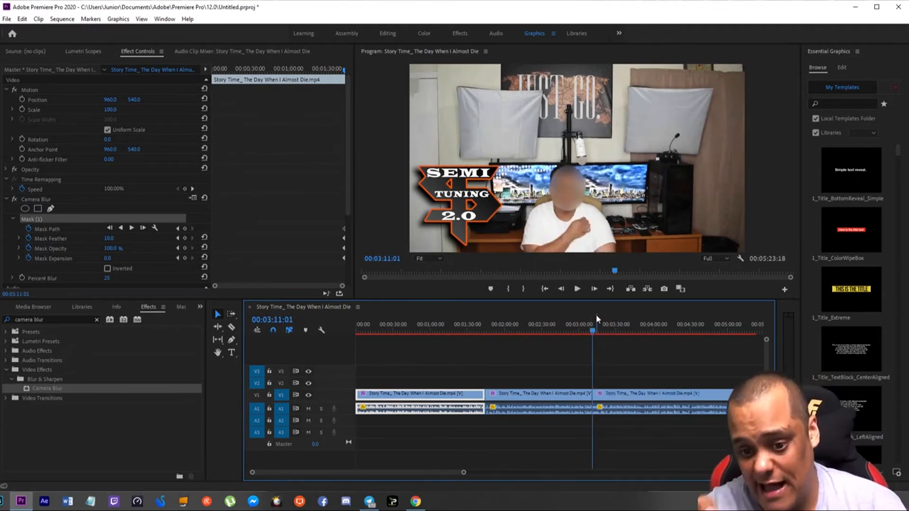
left_click(525, 398)
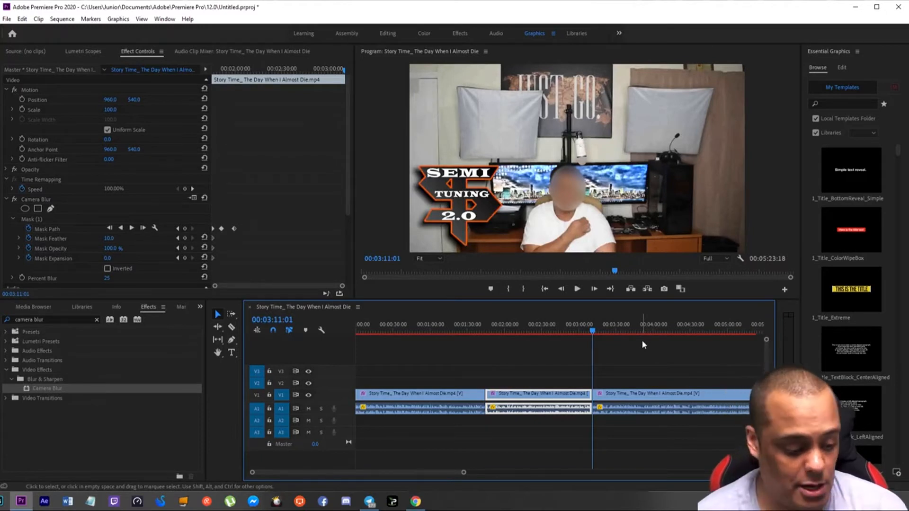
Undo both splits to restore the clip as one piece.
key("ctrl+z")
key("ctrl+z")
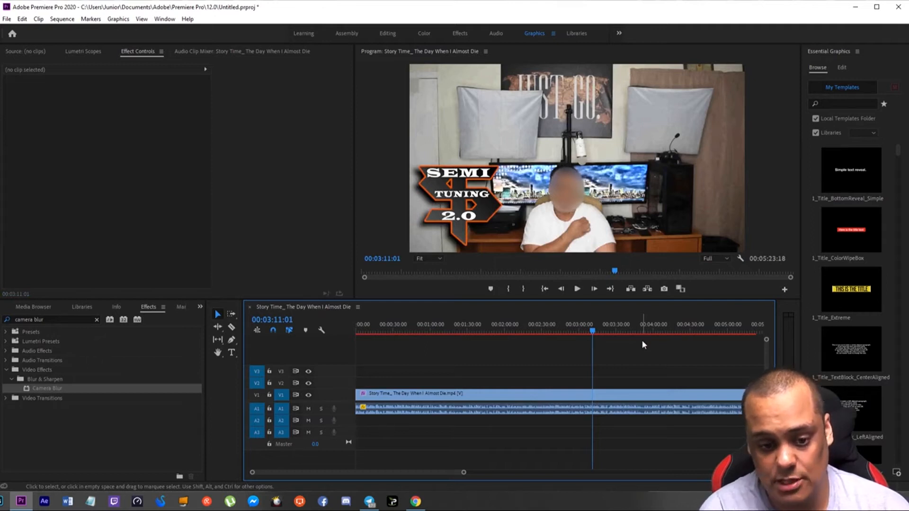
Remove the Camera Blur effect from the video clip.
left_click(456, 395)
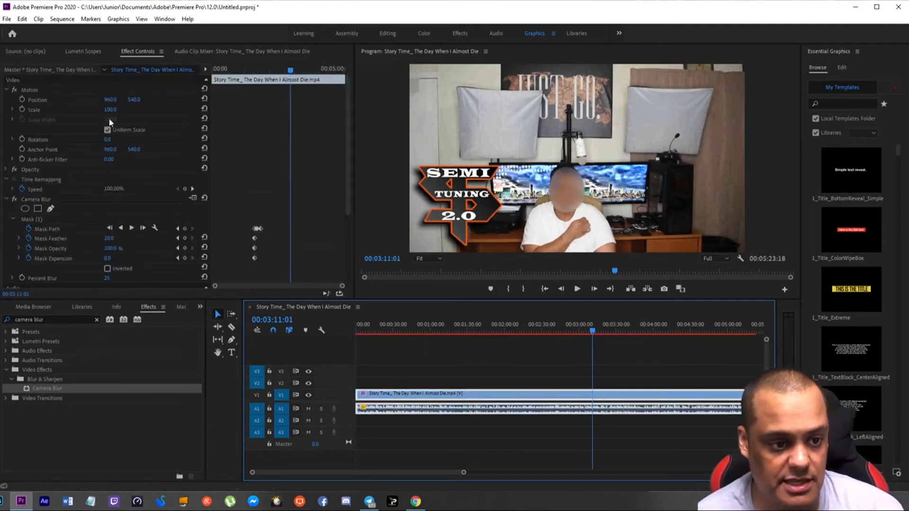
left_click(45, 200)
key("Delete")
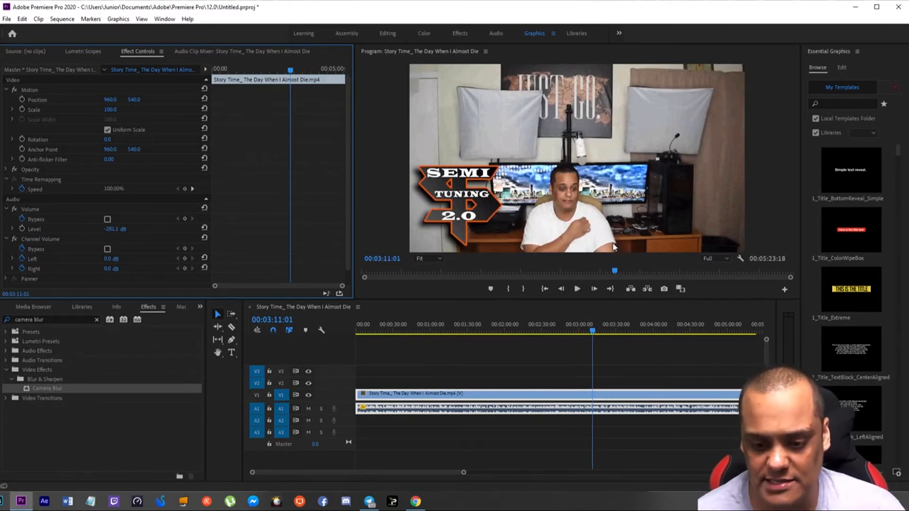
Split the clip at 00:01:58:02 and 00:02:54:07.
left_click(503, 331)
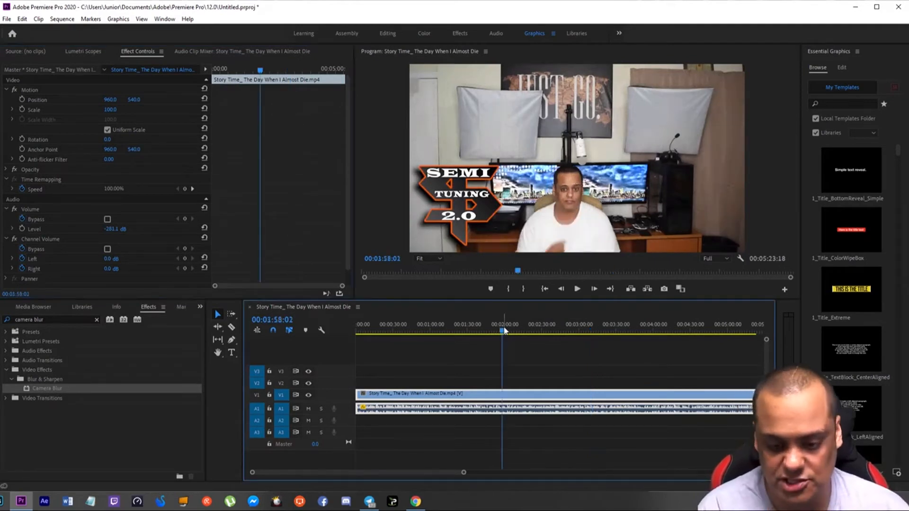
key("ctrl+k")
left_click(572, 331)
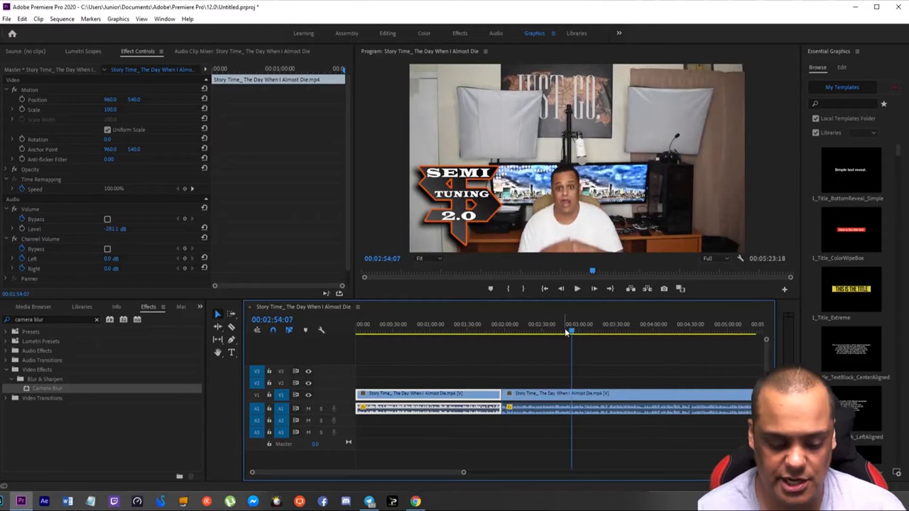
key("ctrl+k")
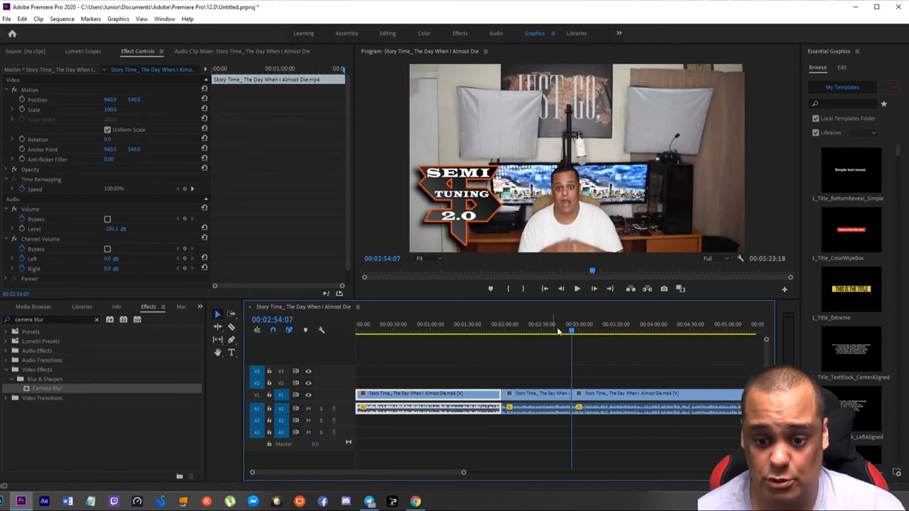
Duplicate the middle segment onto track V2 directly above the original and select the copy.
left_click(527, 392)
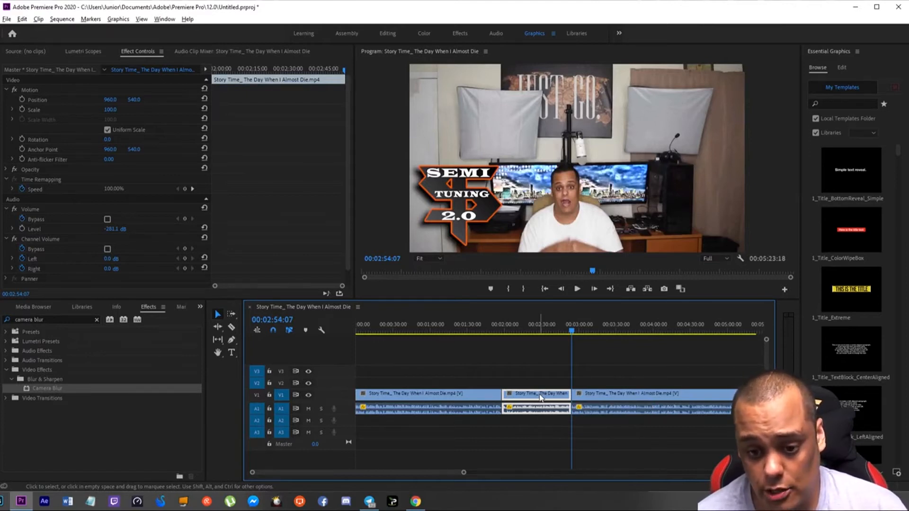
left_click_drag(540, 397, 540, 386)
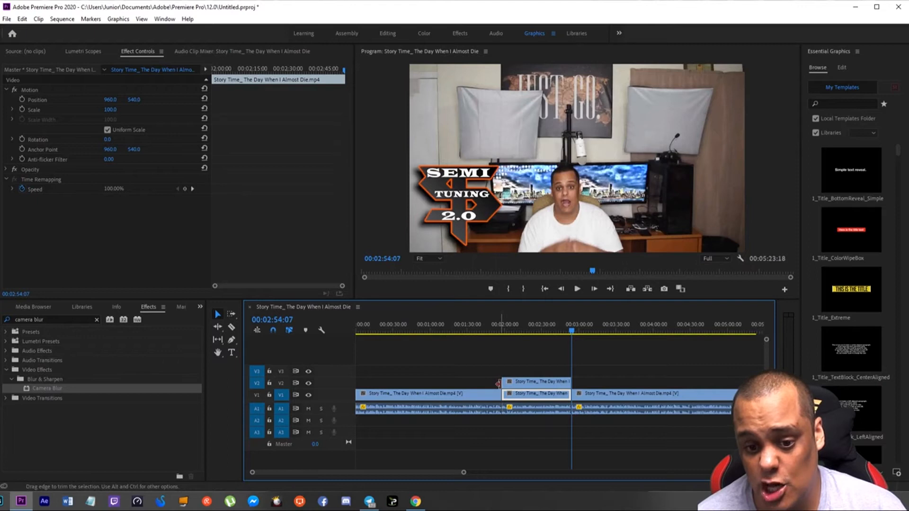
left_click(547, 386)
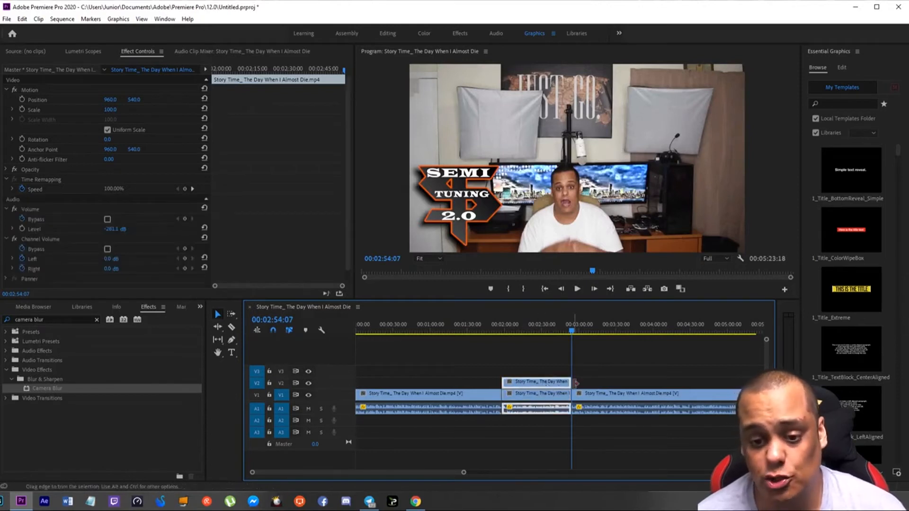
left_click(556, 394)
left_click(557, 384)
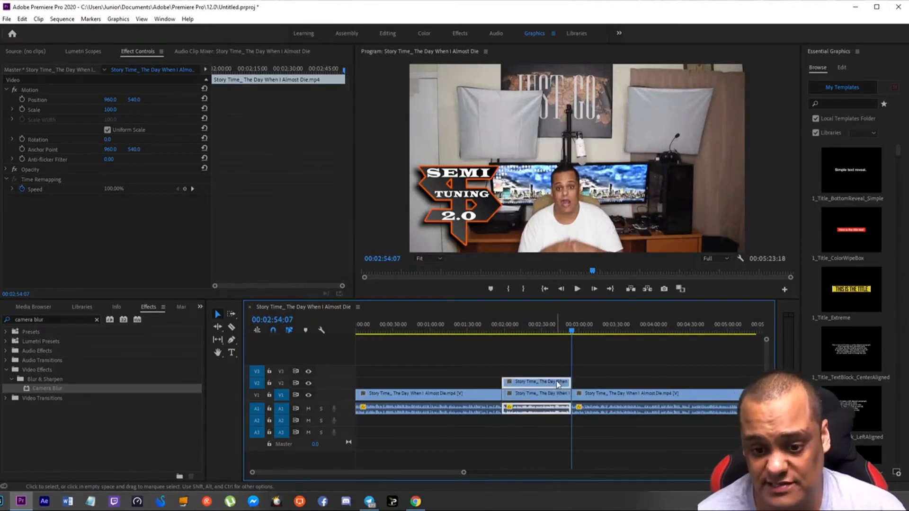
left_click(557, 393)
left_click(556, 383)
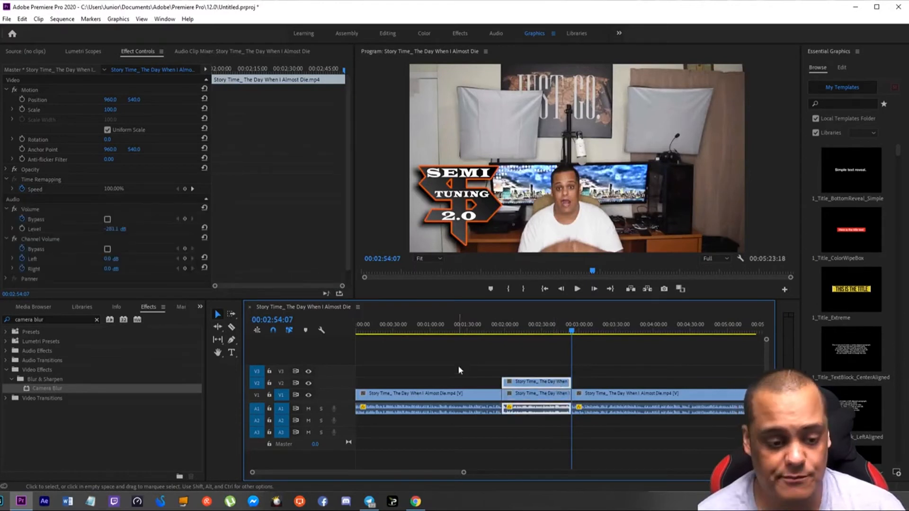
Search the effects for "mosaic" and apply the Mosaic video effect to the V2 copy.
left_click(63, 320)
left_click_drag(60, 320, 1, 323)
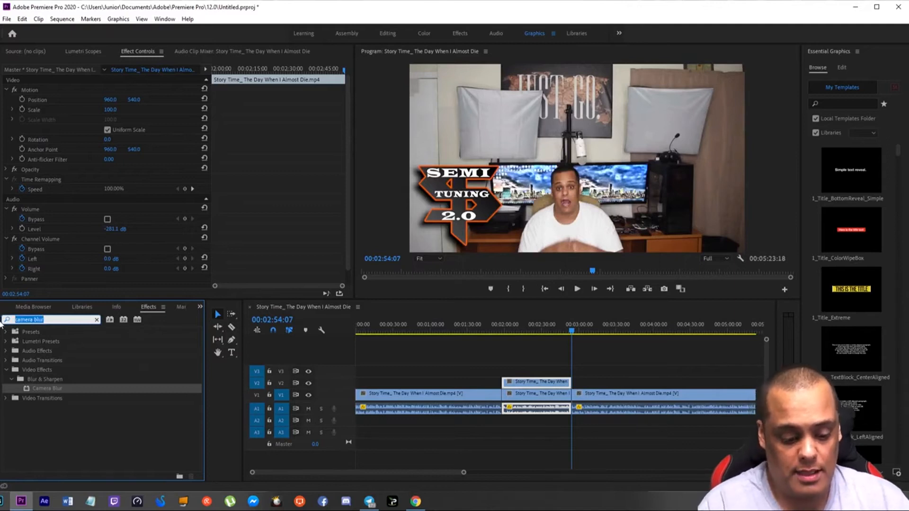
type("mos")
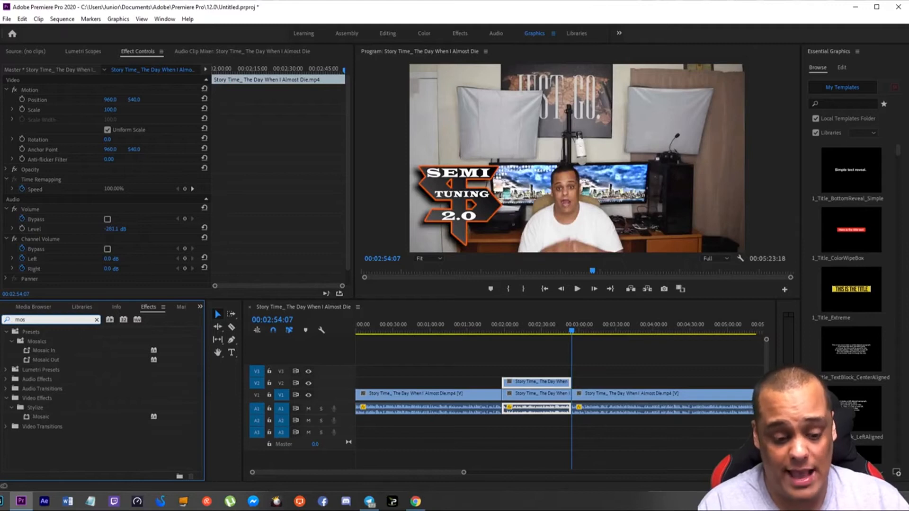
type("aic")
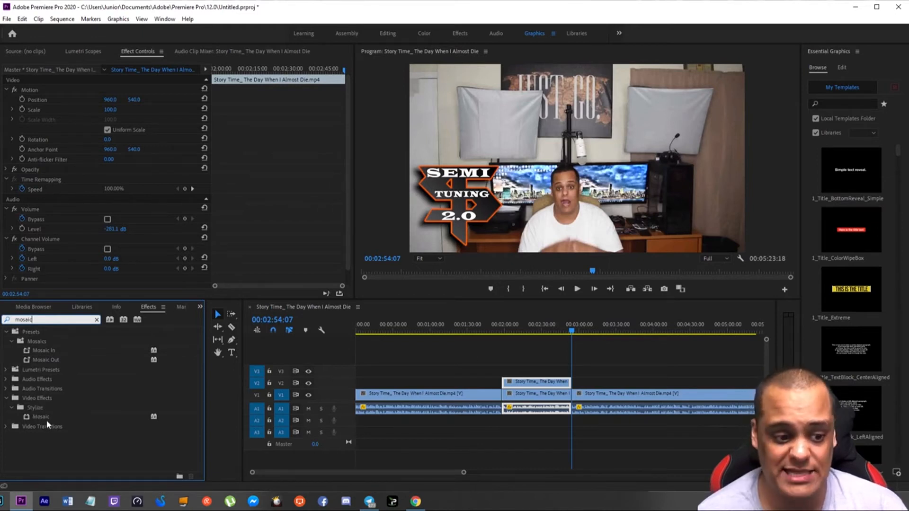
left_click_drag(42, 417, 539, 379)
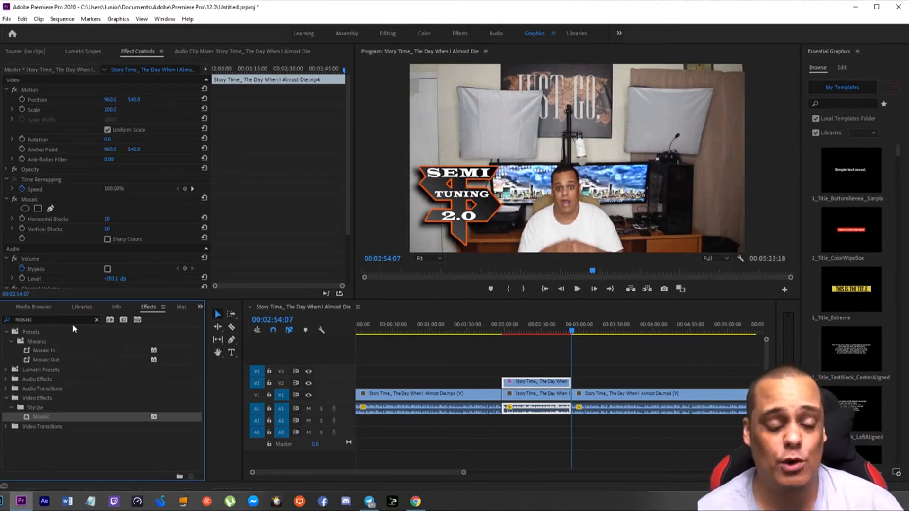
Search the effects for "track matt" and apply Track Matte Key to the V2 copy.
left_click(57, 318)
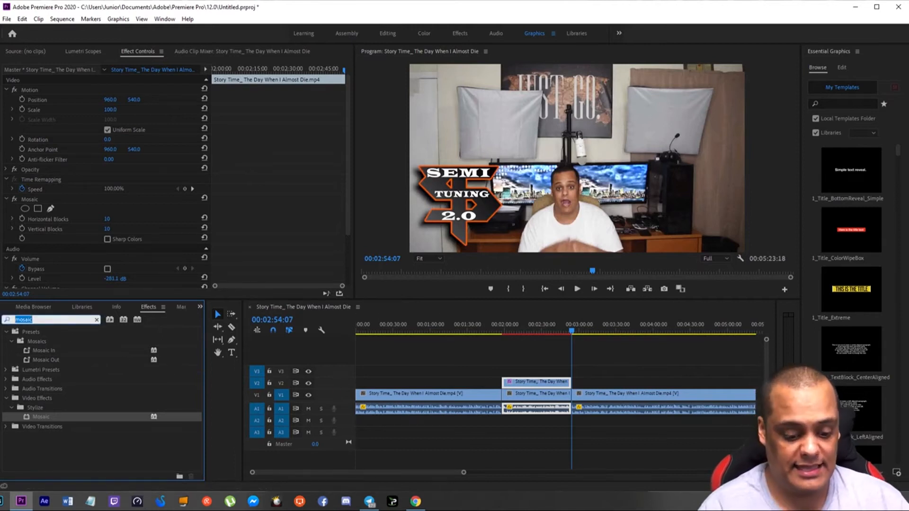
type("ma")
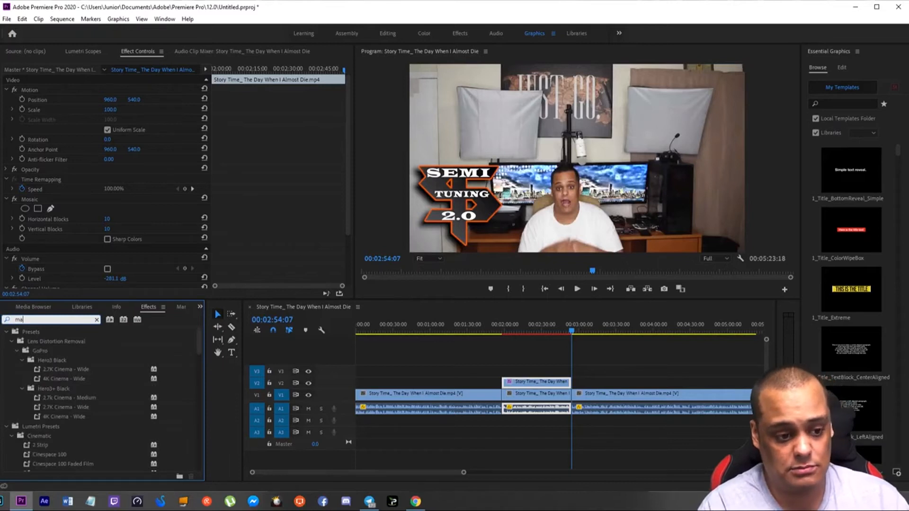
type("tt")
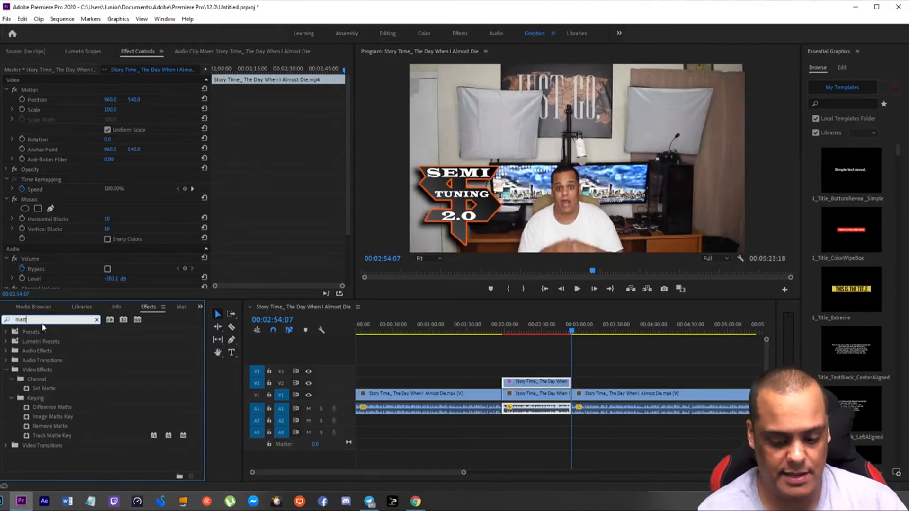
type("trav")
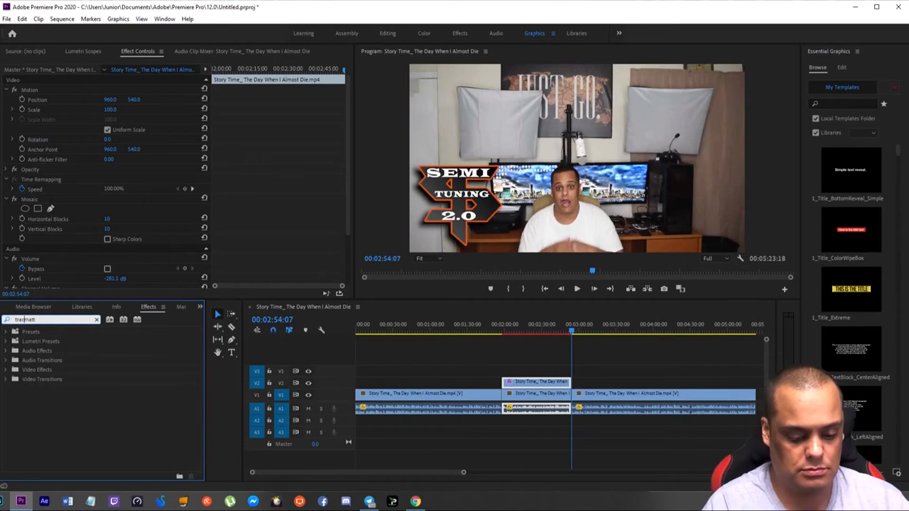
type("k")
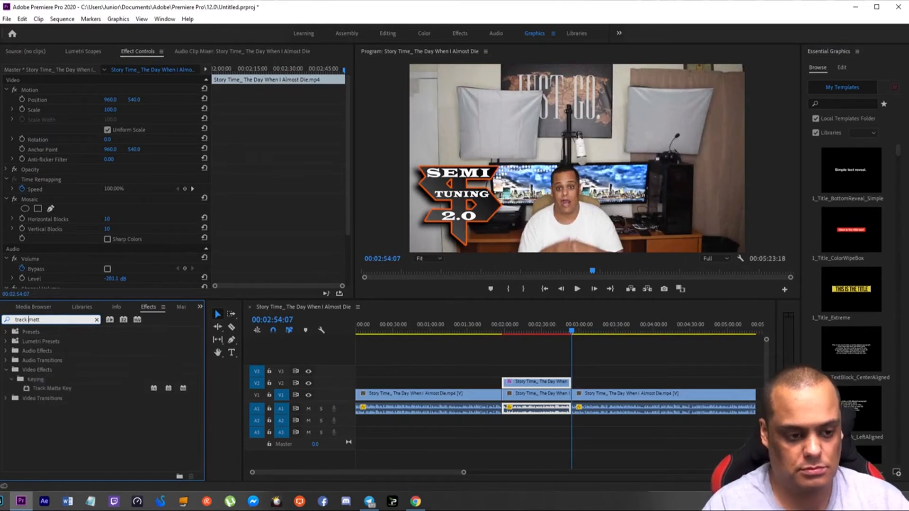
left_click(61, 391)
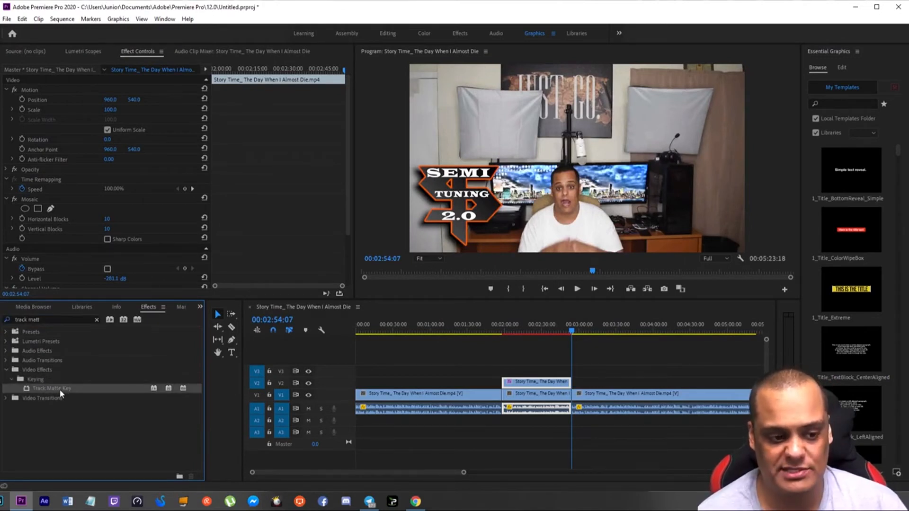
left_click_drag(60, 393, 532, 383)
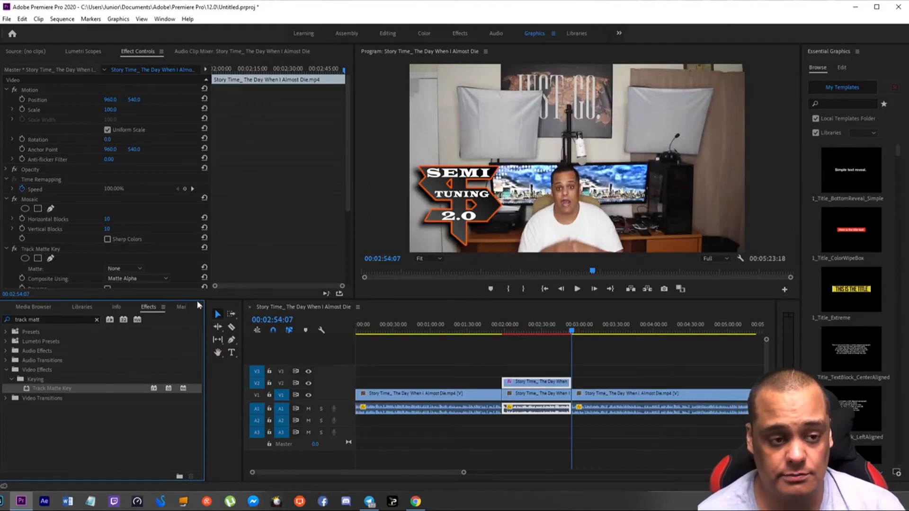
Go to 00:02:22:04 and turn off the Mosaic effect on the V2 copy.
left_click(533, 332)
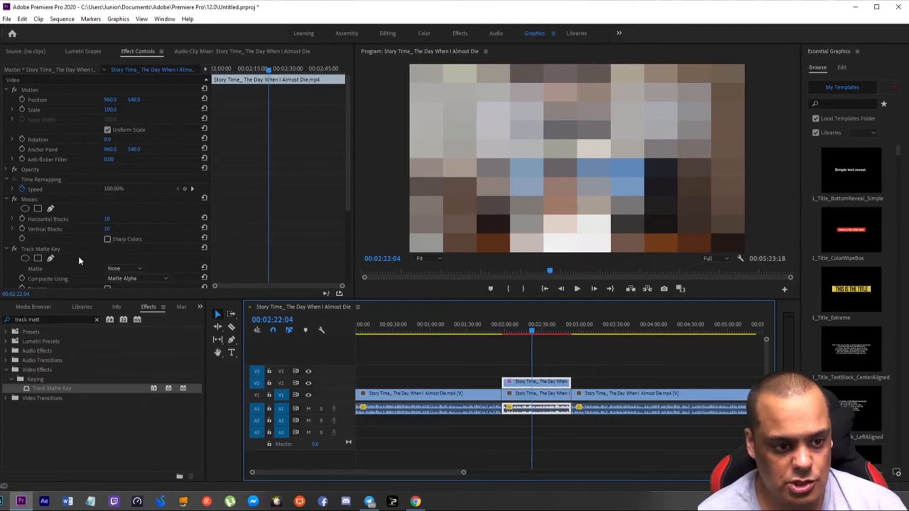
left_click(14, 200)
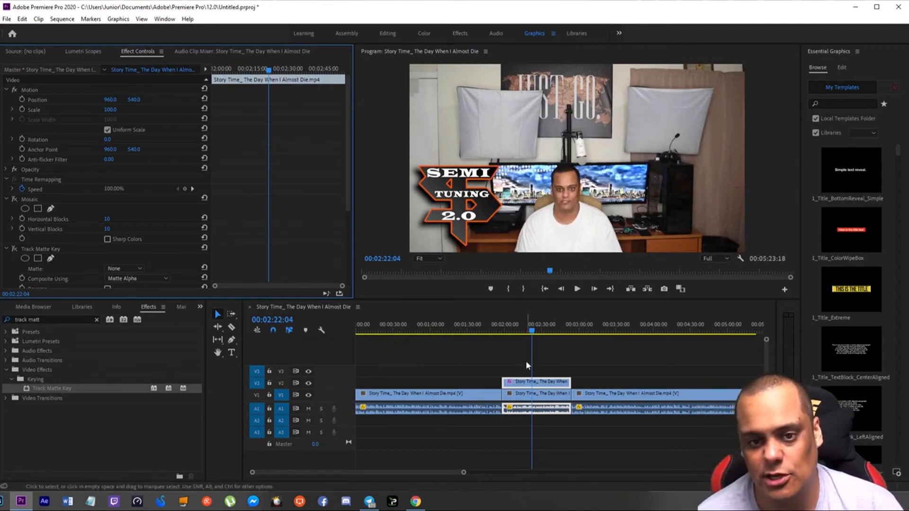
Display the items of the Untitled project in place of the effects list.
left_click(6, 19)
mouse_move(20, 32)
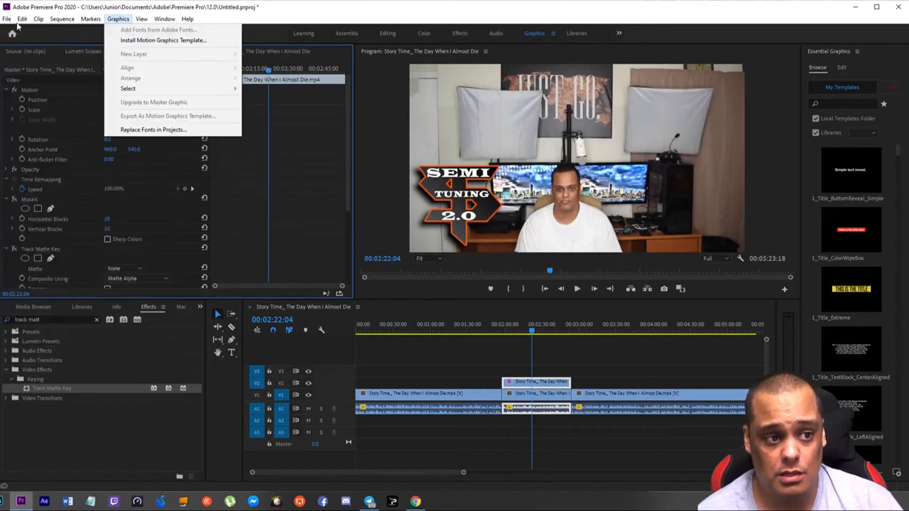
left_click(115, 462)
left_click(38, 309)
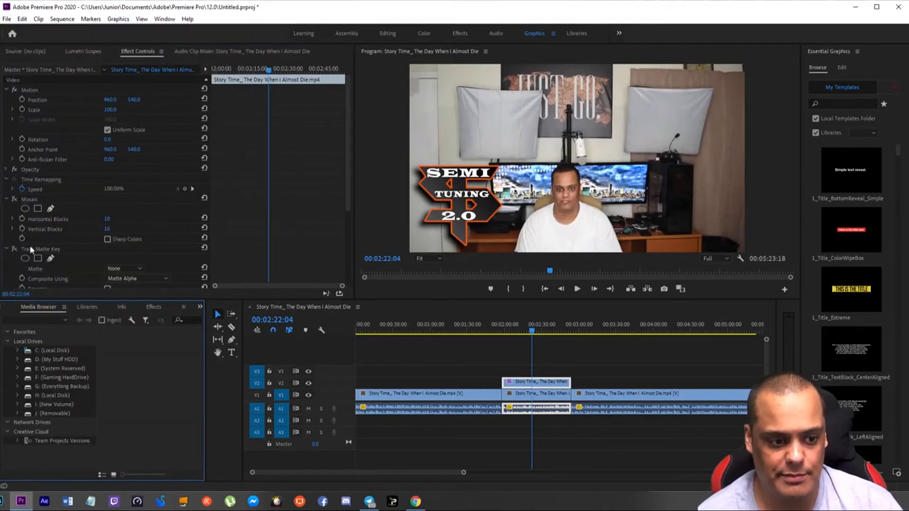
left_click(3, 309)
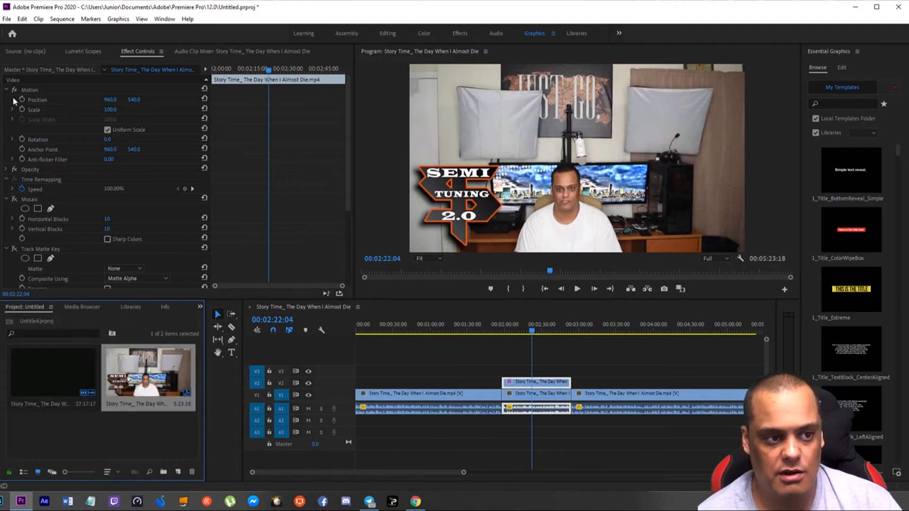
Create a new legacy title named "face blur" with the default video settings.
left_click(7, 19)
mouse_move(51, 32)
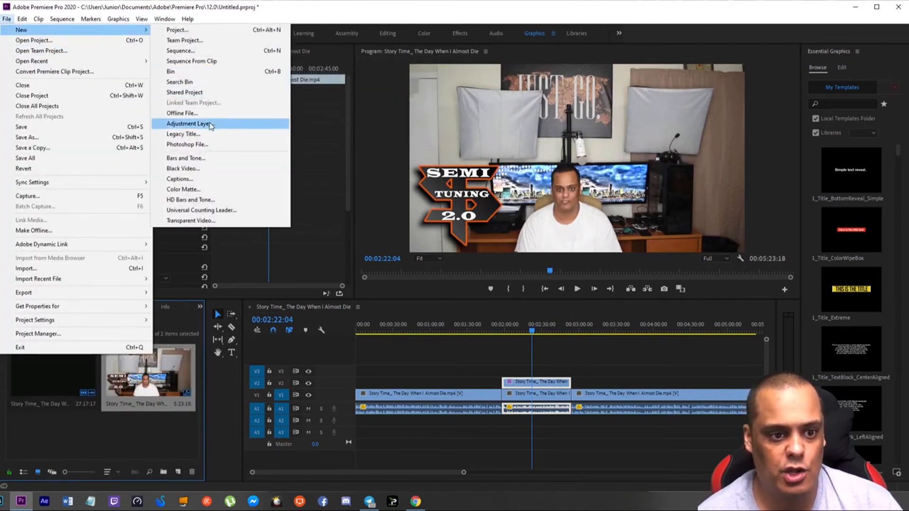
left_click(199, 135)
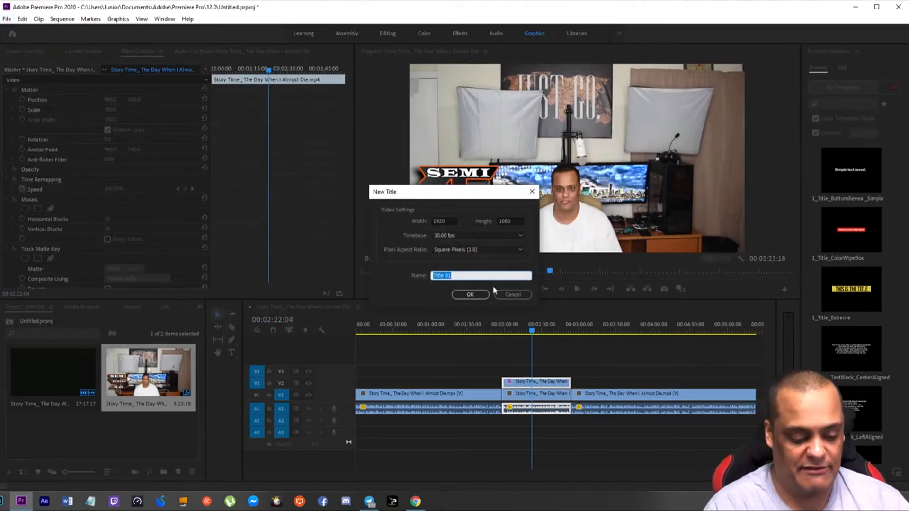
type("fsad")
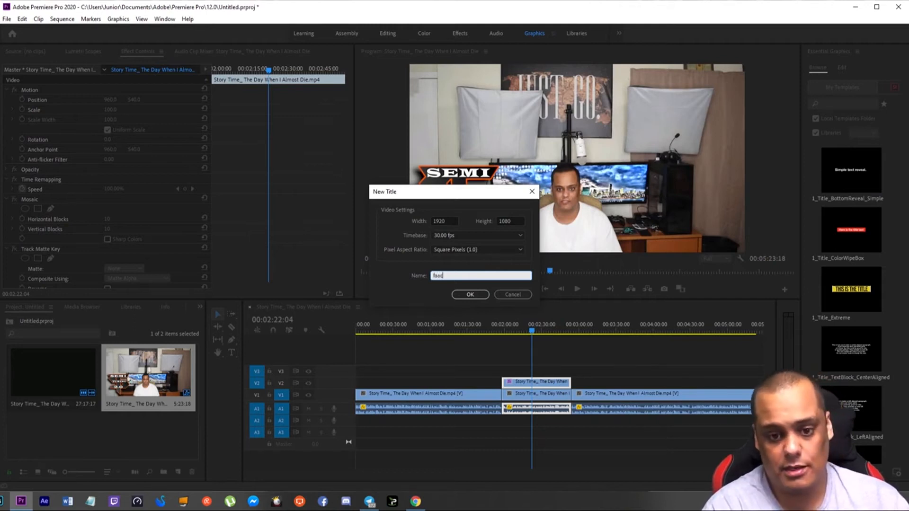
key("BackSpace")
key("BackSpace")
type("ace ")
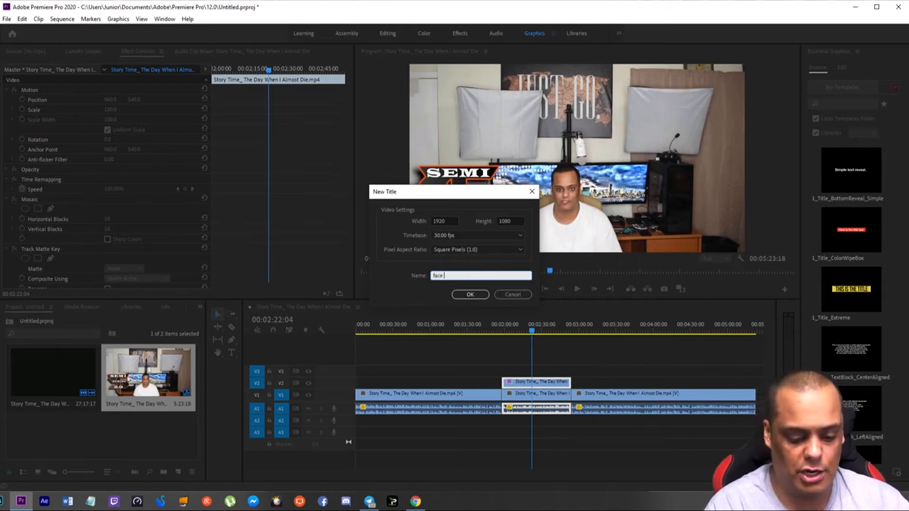
type("blur")
key("Return")
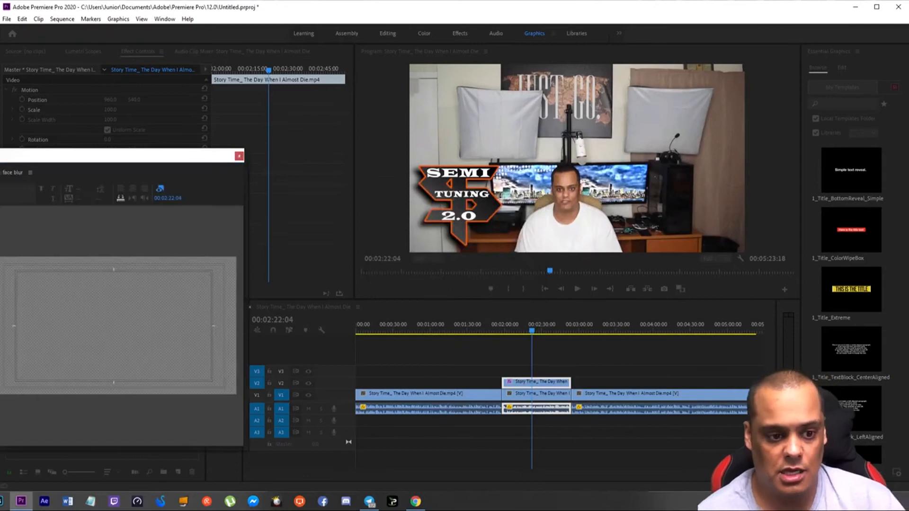
Draw a filled ellipse about 197 by 250 over the man's face in the title and close the title editor.
left_click_drag(118, 154, 505, 147)
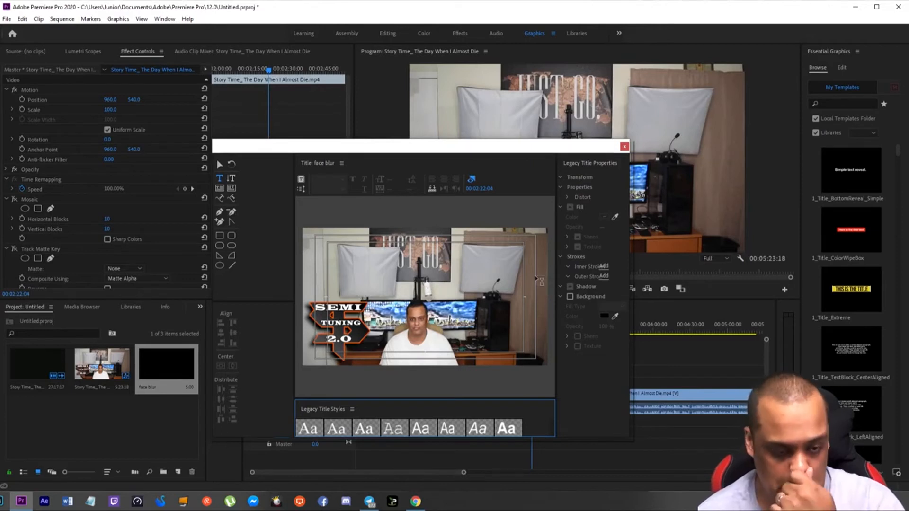
left_click(220, 266)
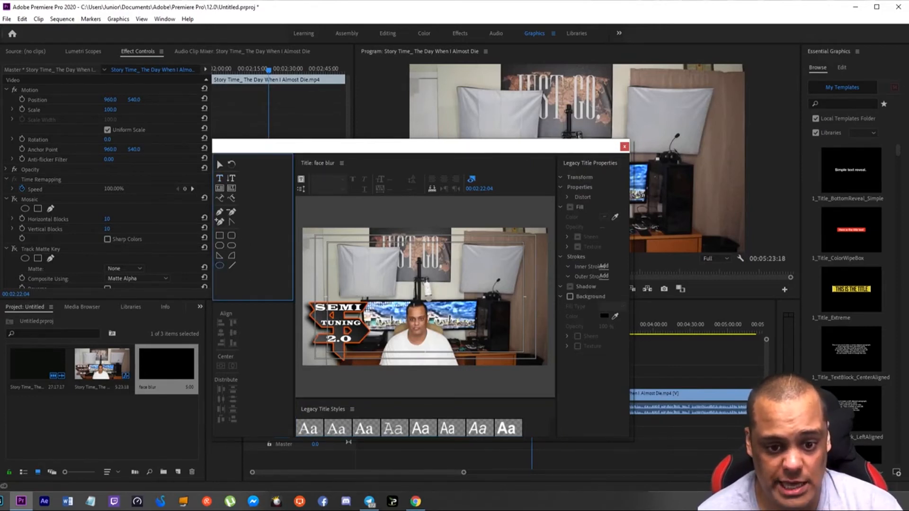
left_click_drag(405, 304, 431, 336)
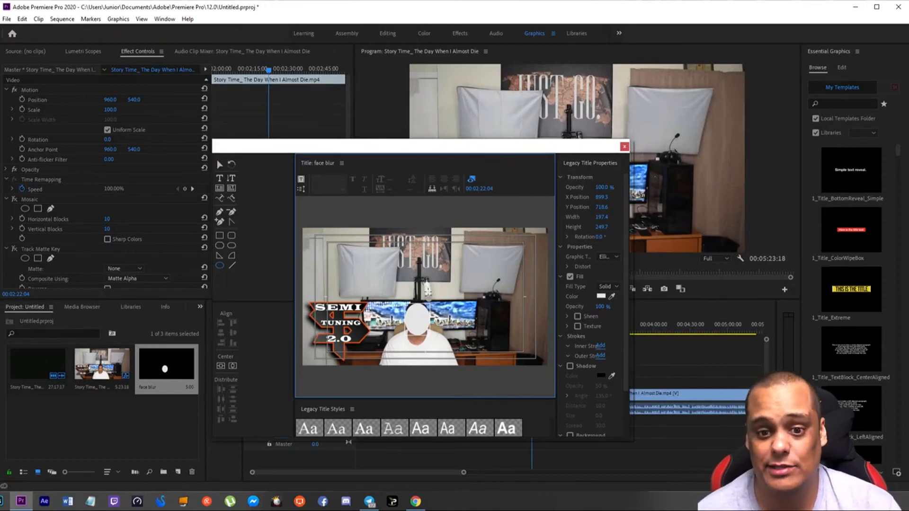
left_click(624, 146)
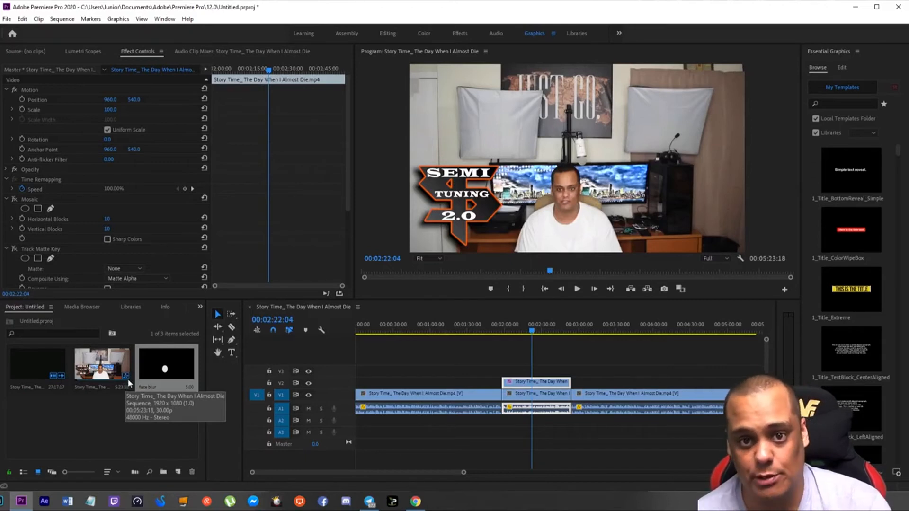
Place the "face blur" title on V3 directly above the V2 copy and play back that section from 00:02:00:22.
left_click(149, 360)
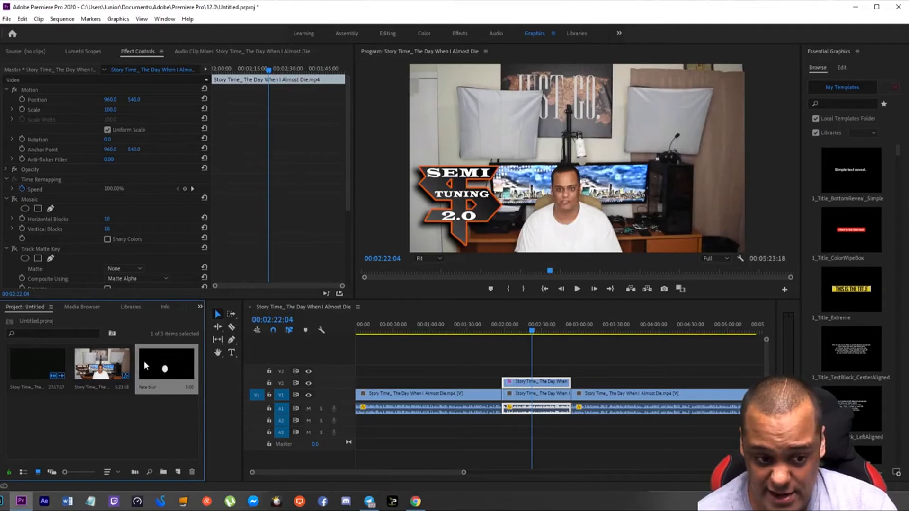
left_click_drag(170, 356, 570, 367)
left_click(506, 327)
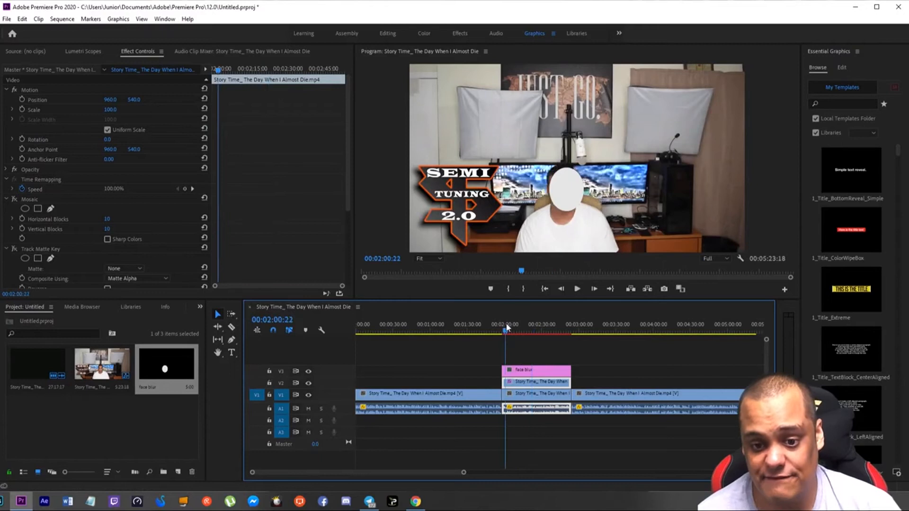
key("space")
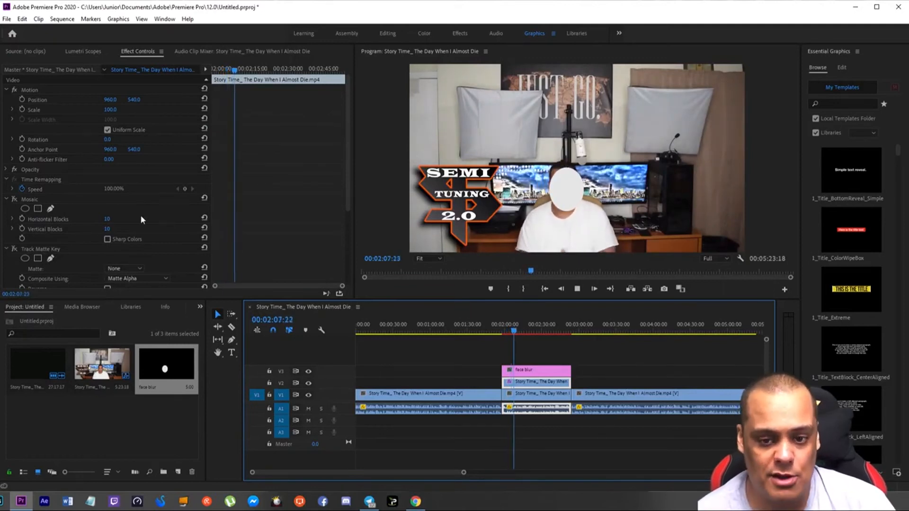
key("space")
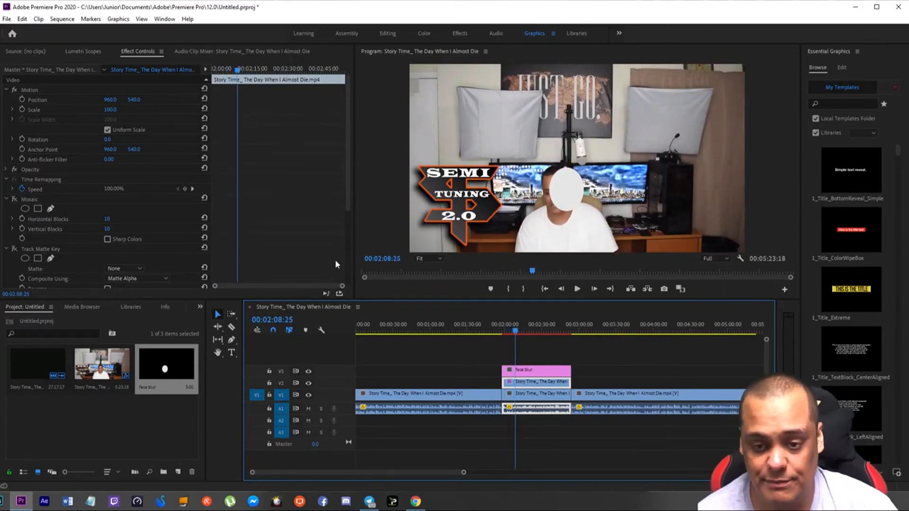
Turn the Mosaic effect on the V2 copy back on and set the Track Matte Key's matte to Video 3.
left_click(15, 199)
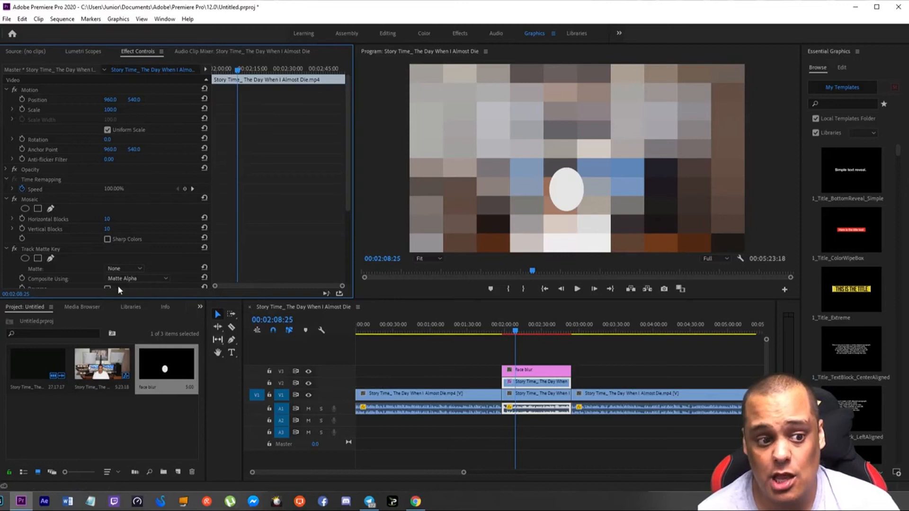
left_click(120, 268)
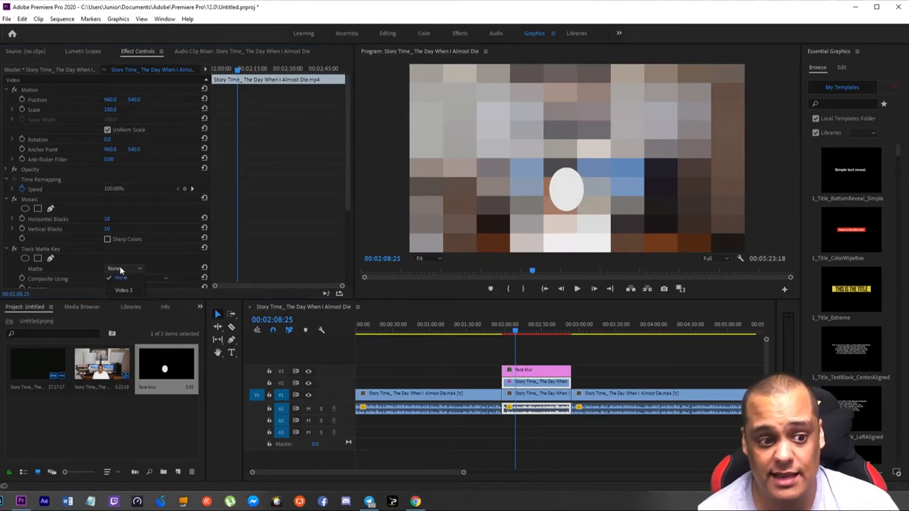
left_click(123, 292)
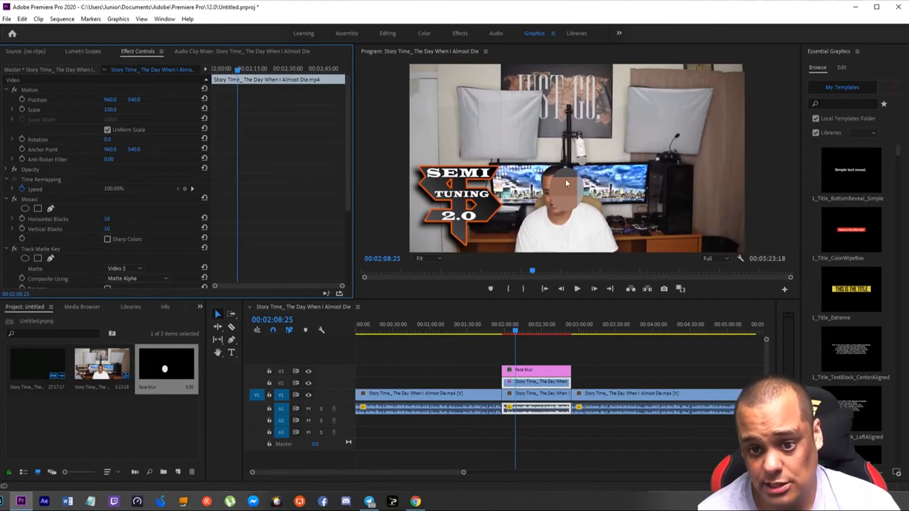
Set the matte back to None and set the Mosaic's horizontal and vertical blocks to 50 each.
left_click(116, 268)
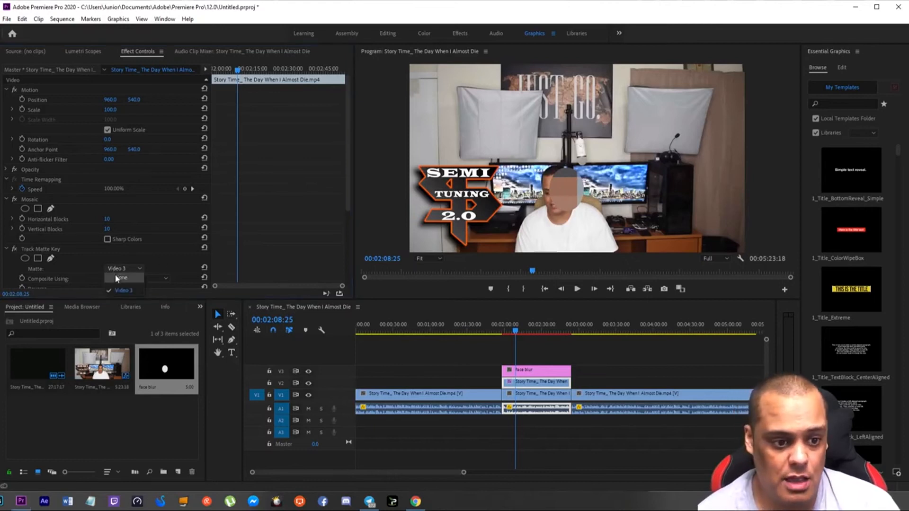
left_click(115, 280)
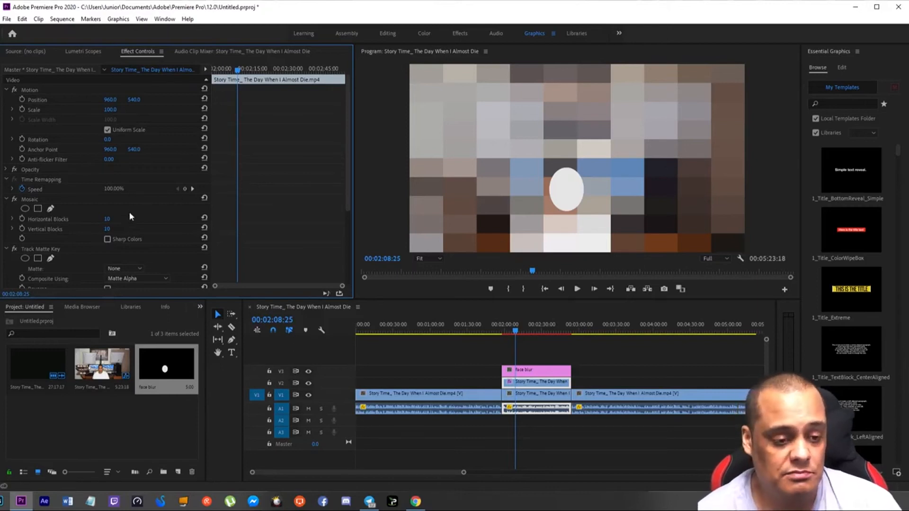
scroll(130, 217, "down", 1)
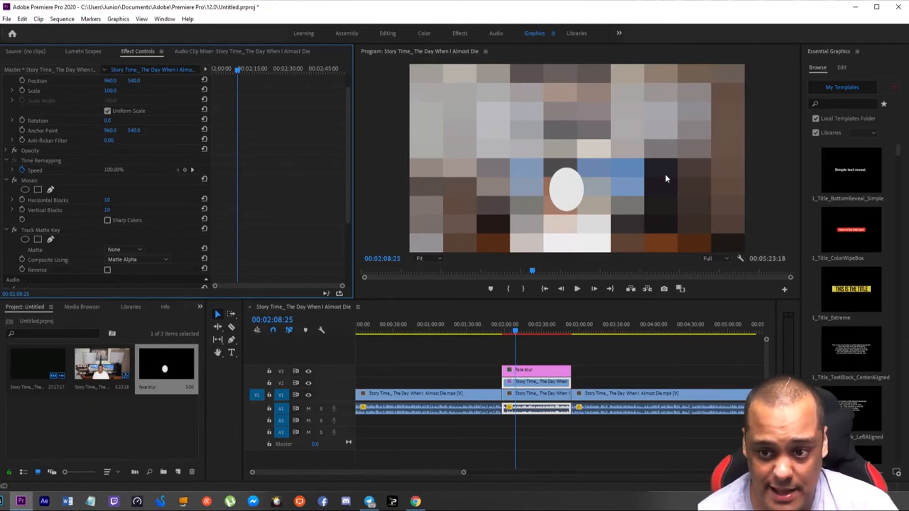
left_click(107, 200)
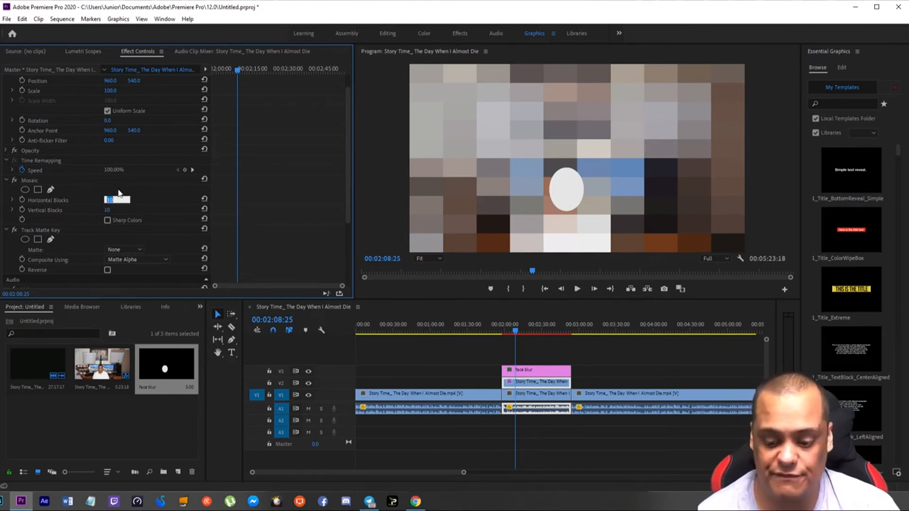
type("50")
left_click(139, 180)
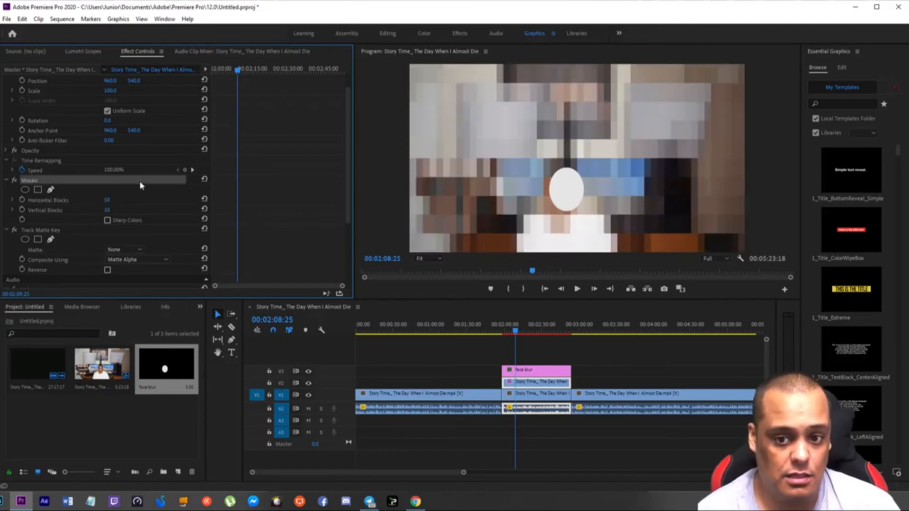
left_click(114, 209)
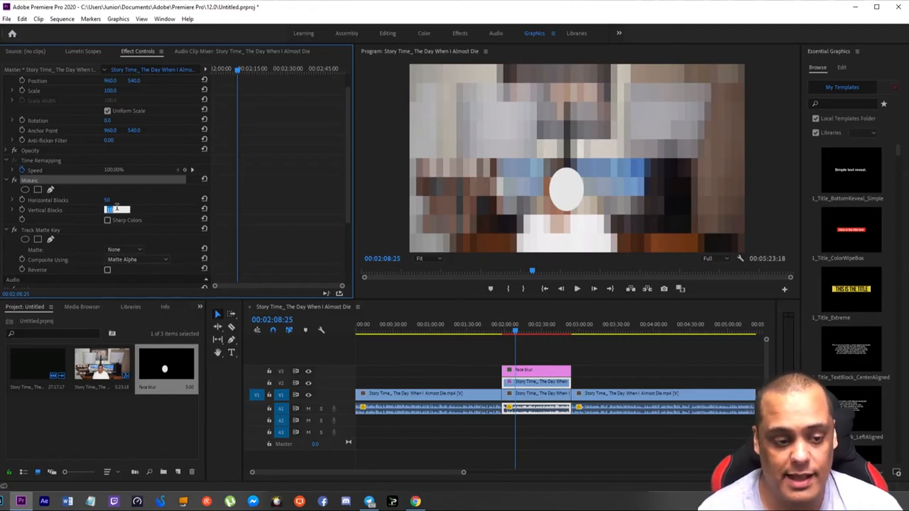
type("50")
key("Return")
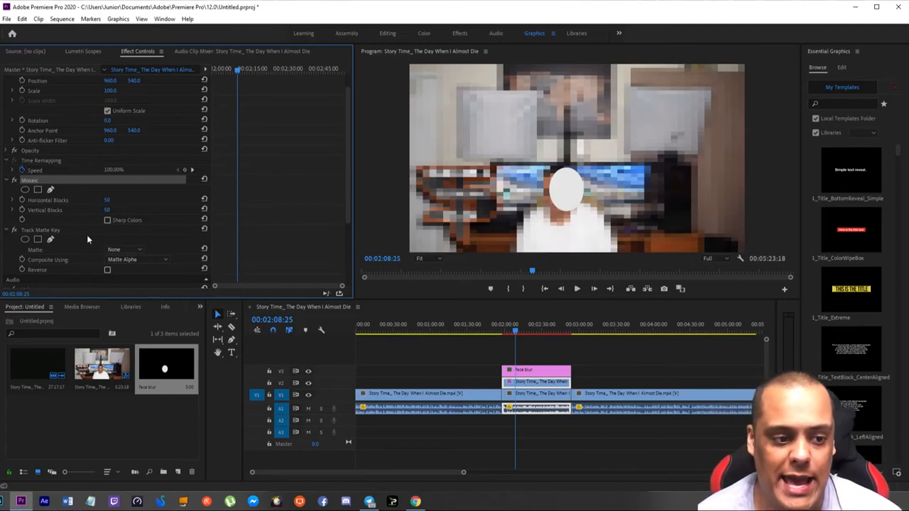
Set the Track Matte Key's matte to Video 3 and play the blurred section from just before its start.
left_click(112, 250)
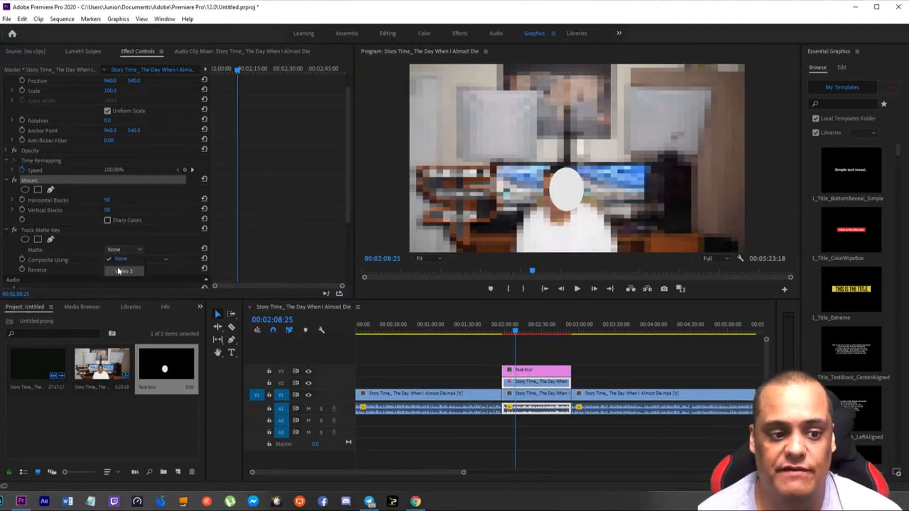
left_click(122, 272)
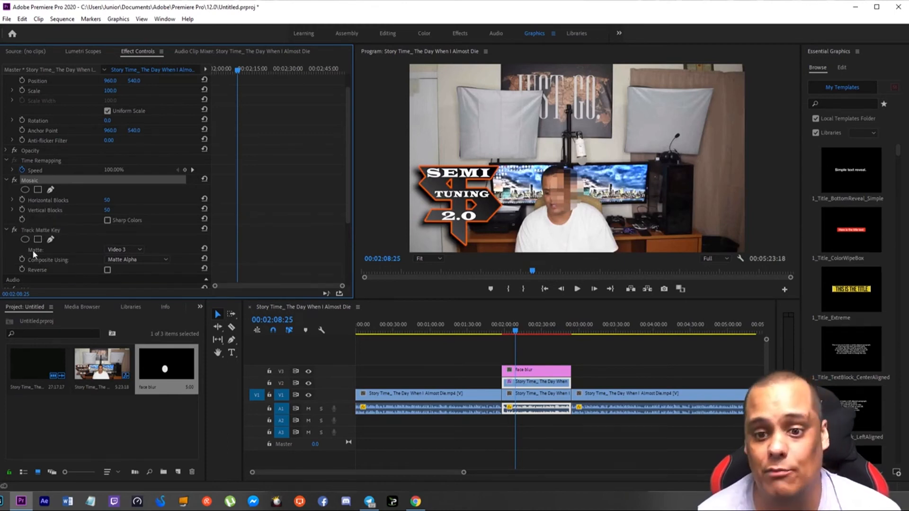
left_click(496, 331)
key("space")
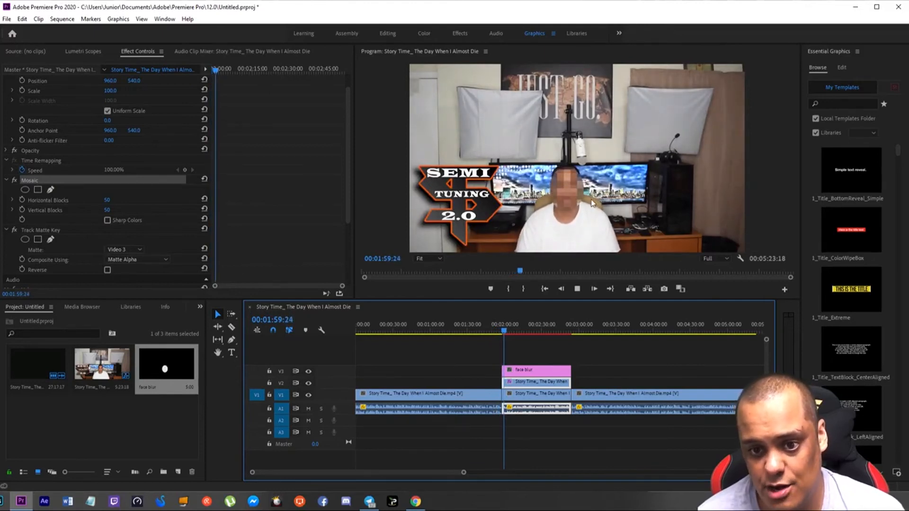
key("space")
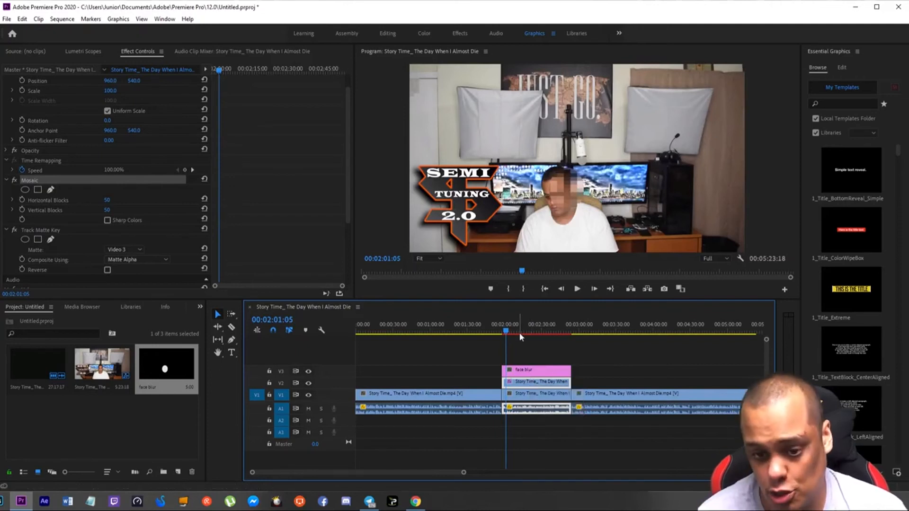
Enable position keyframing on the "face blur" title at 00:02:01:05 and move it over the face, to about 903, 551.
left_click(519, 373)
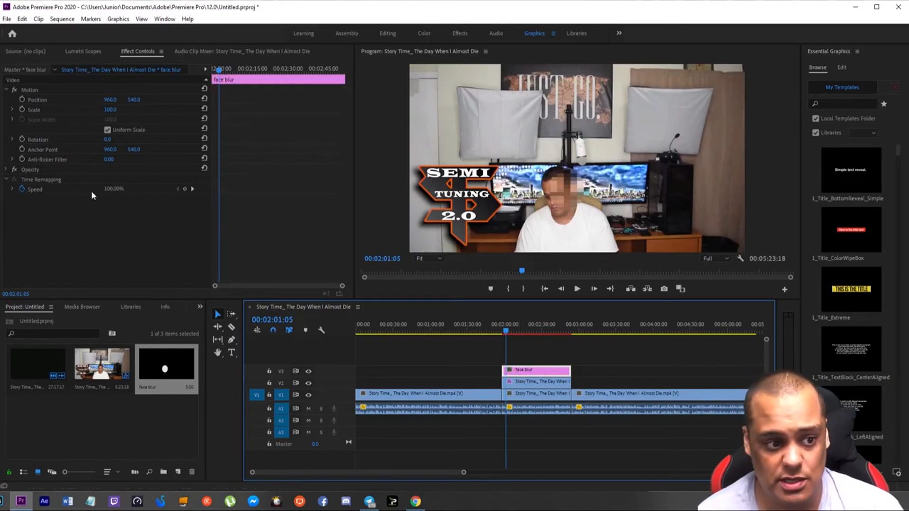
left_click(21, 99)
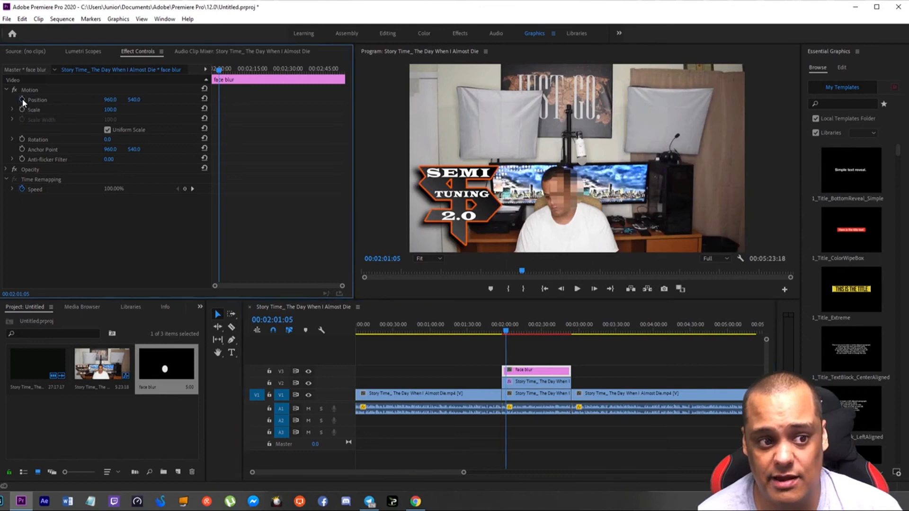
left_click(567, 191)
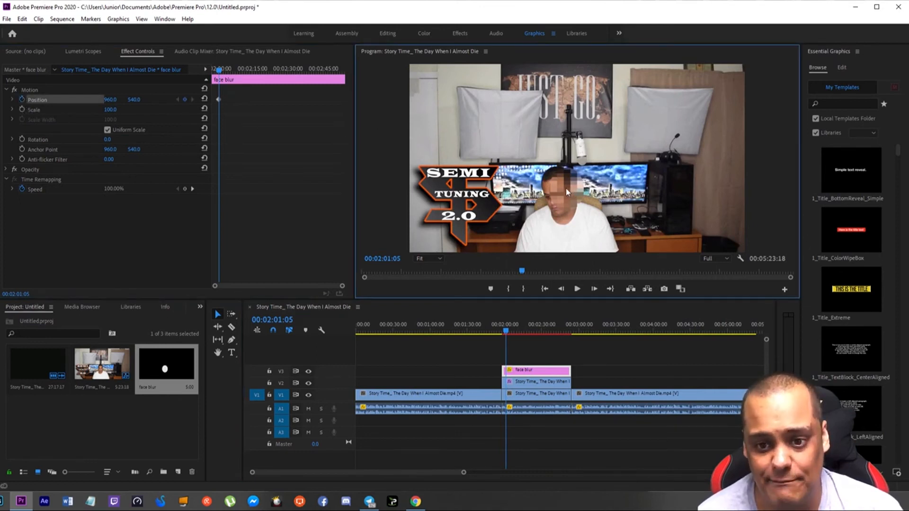
left_click(560, 192)
left_click_drag(565, 187, 555, 194)
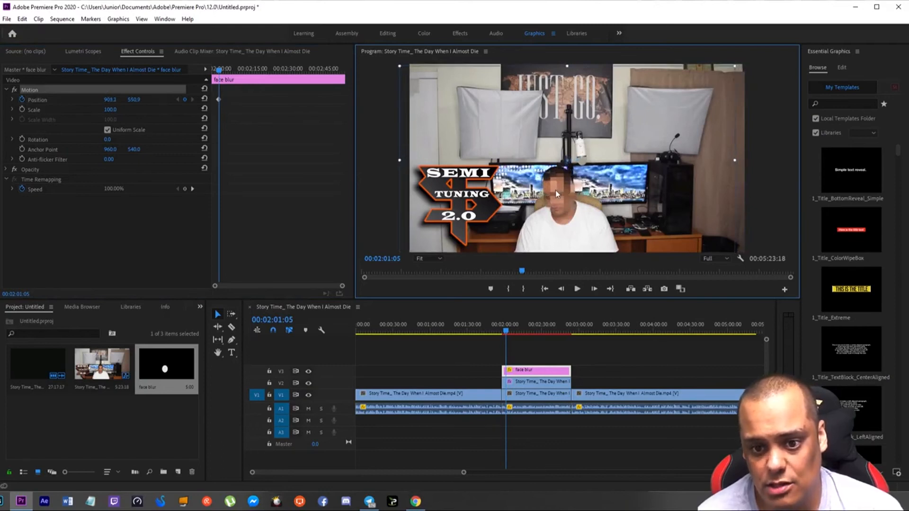
Keyframe the title's position over the face at 00:02:02:15 (about 982, 551) and at 00:02:05:05 (about 906, 556).
left_click(576, 289)
left_click(577, 289)
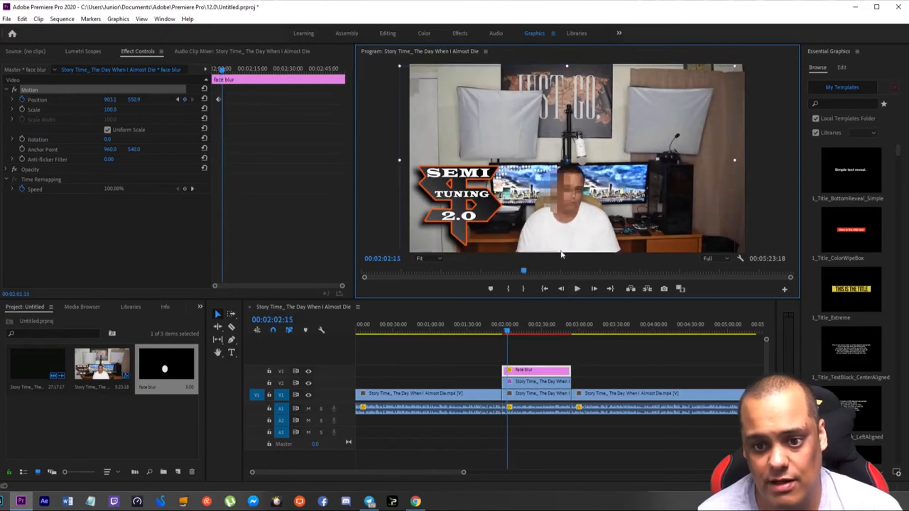
left_click_drag(549, 191, 562, 190)
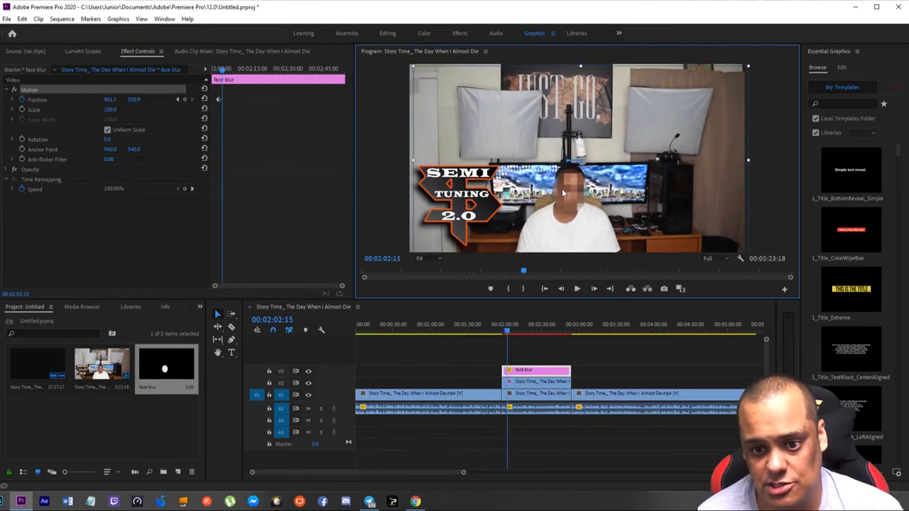
left_click(577, 289)
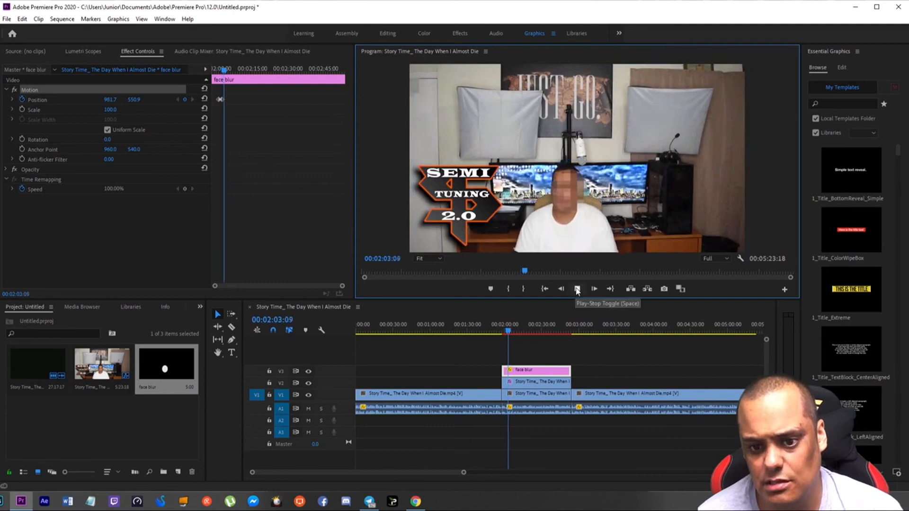
left_click(576, 287)
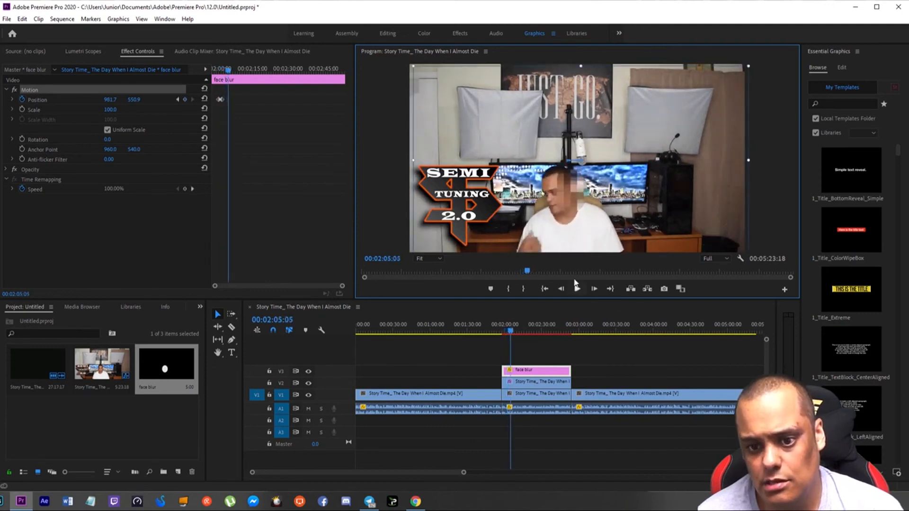
left_click_drag(580, 191, 567, 192)
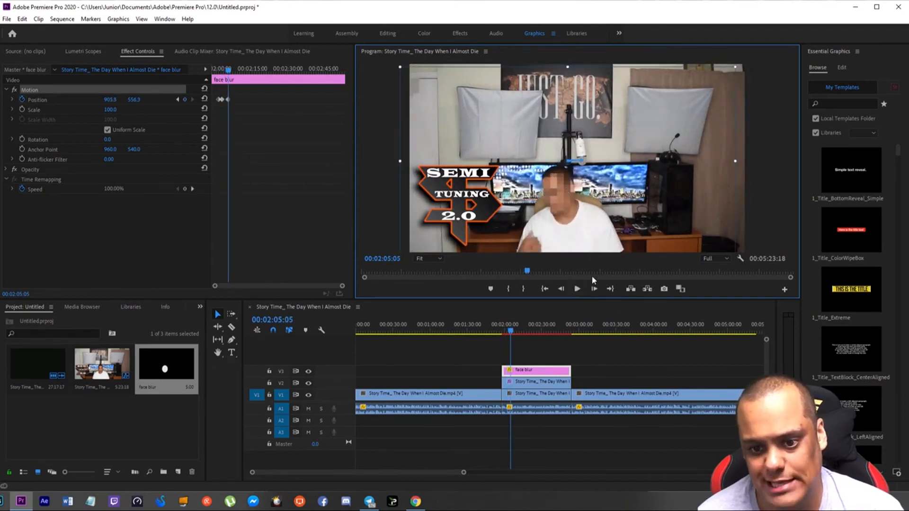
Keyframe the title's position over the face at 00:02:08:07 (about 955, 537) and at 00:02:08:24 (about 903, 551).
left_click(578, 288)
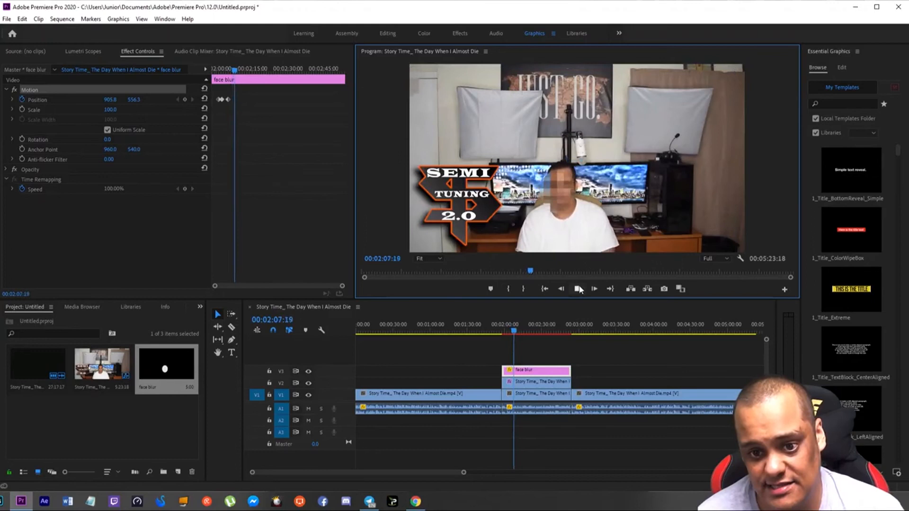
left_click(578, 289)
left_click_drag(555, 204, 560, 184)
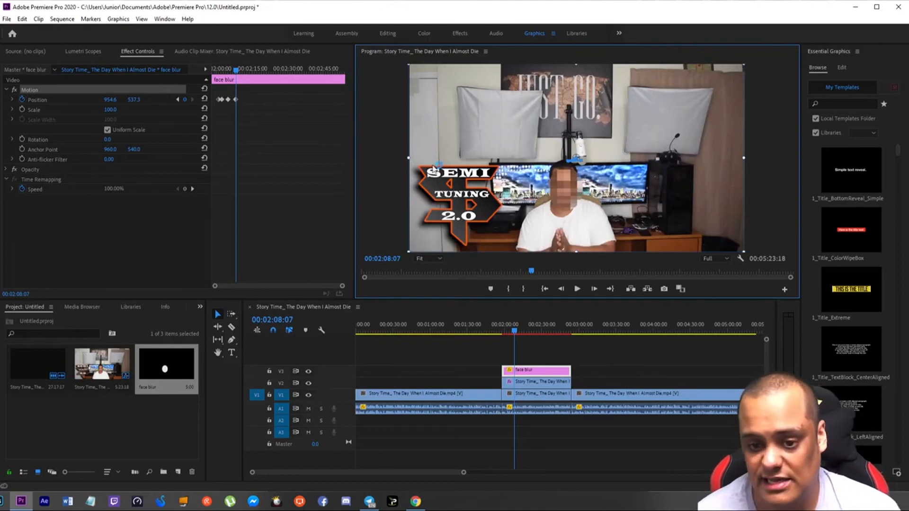
left_click(578, 290)
left_click(579, 290)
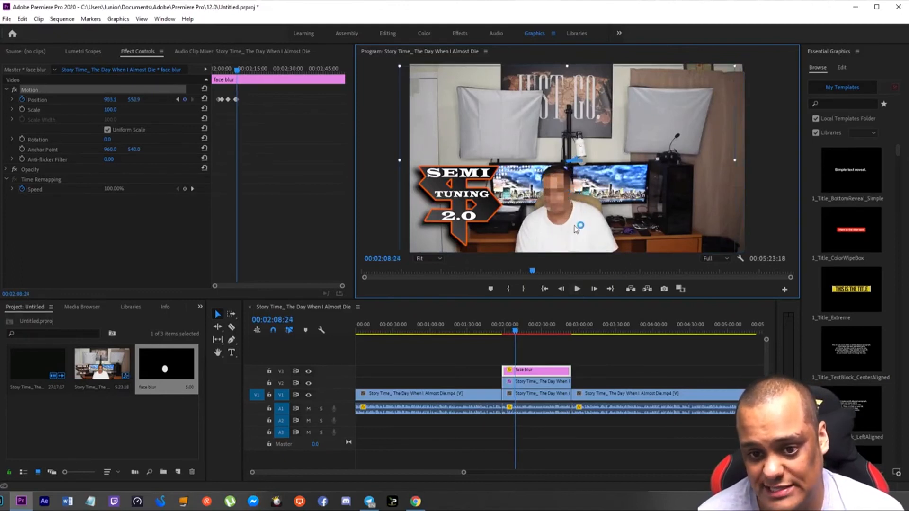
Play on to 00:02:15:08 and keyframe the title's position over the face at about 957, 562.
left_click(577, 289)
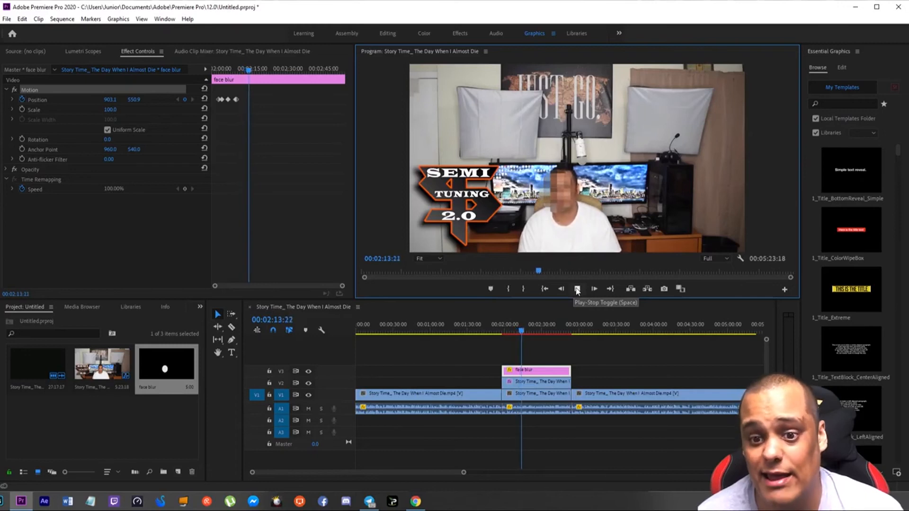
left_click(578, 289)
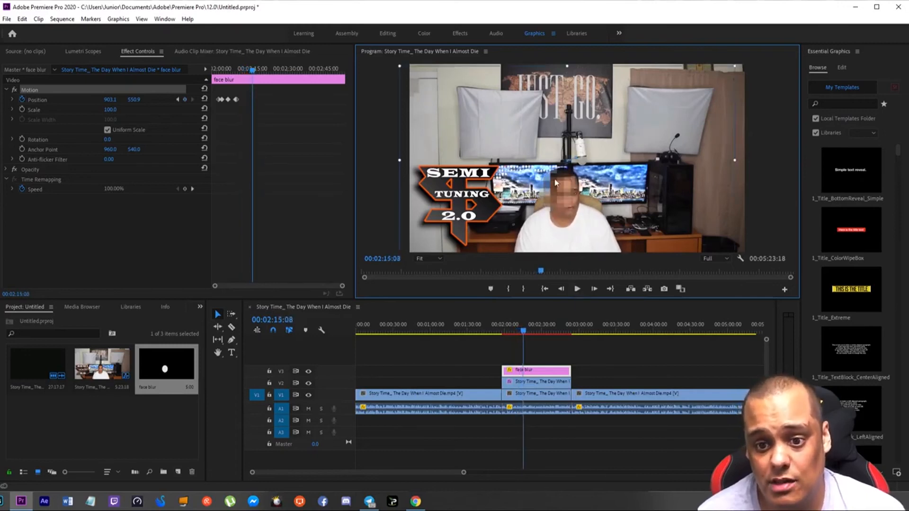
left_click_drag(558, 191, 566, 193)
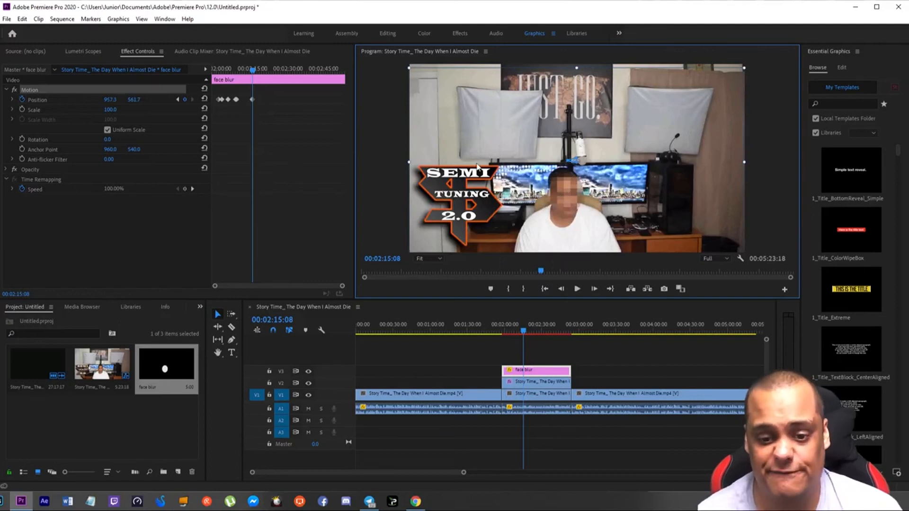
Return to the title clip's start at 00:01:58:25 and keyframe its position over the face at about 949, 535.
left_click(503, 327)
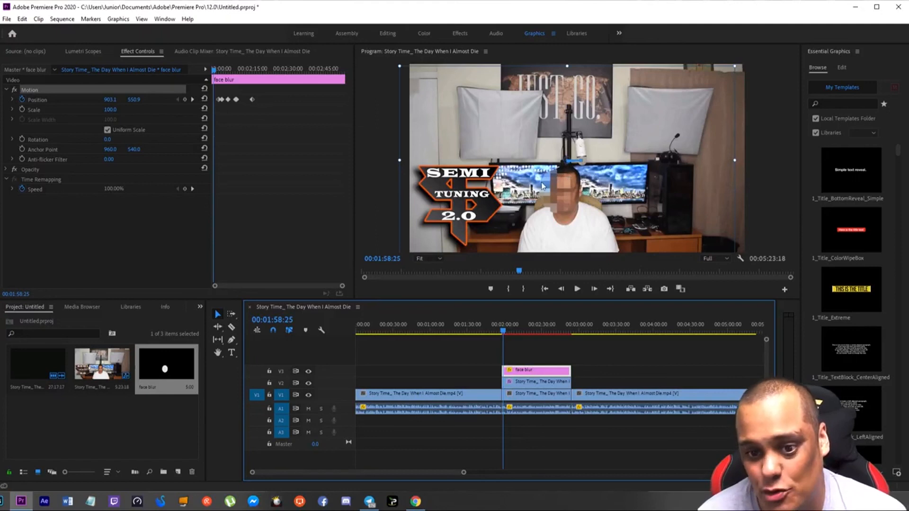
left_click(628, 144)
left_click_drag(629, 147, 638, 140)
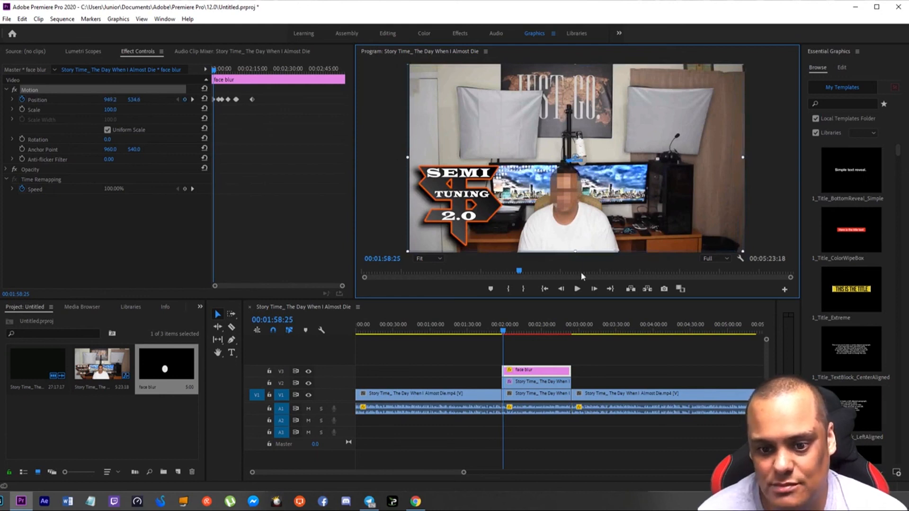
Play back the sequence from just before the "face blur" clip to check how the blur follows the face.
left_click(493, 326)
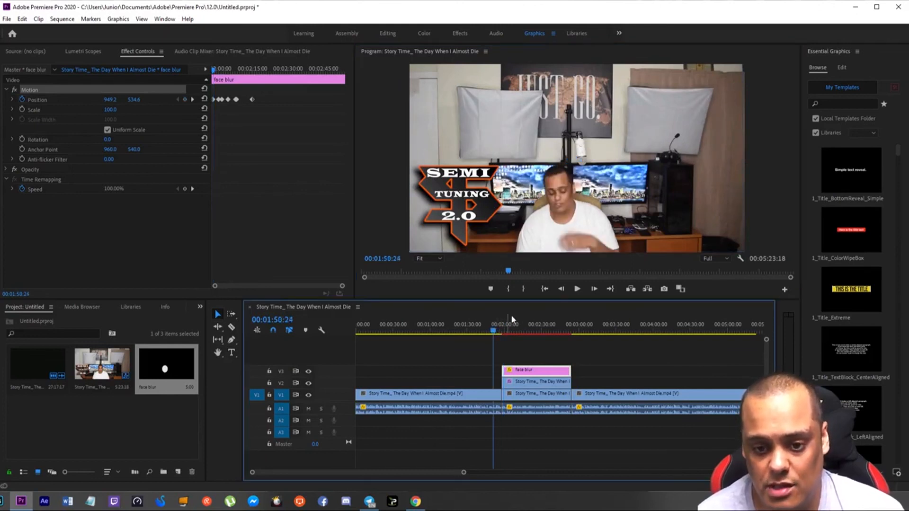
left_click(576, 290)
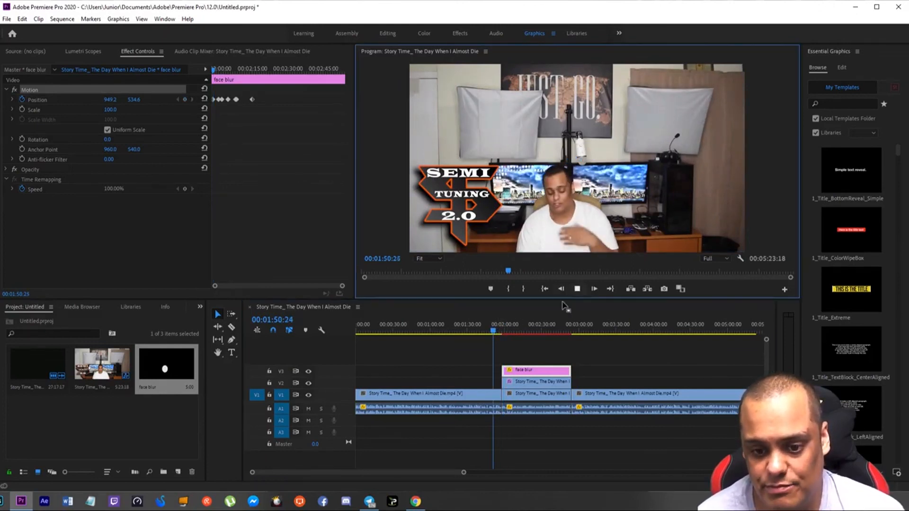
left_click(500, 331)
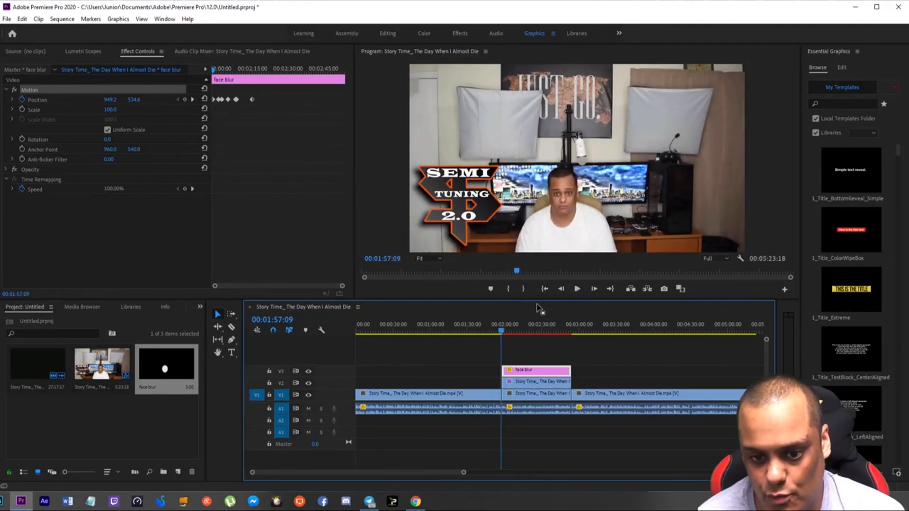
left_click(577, 289)
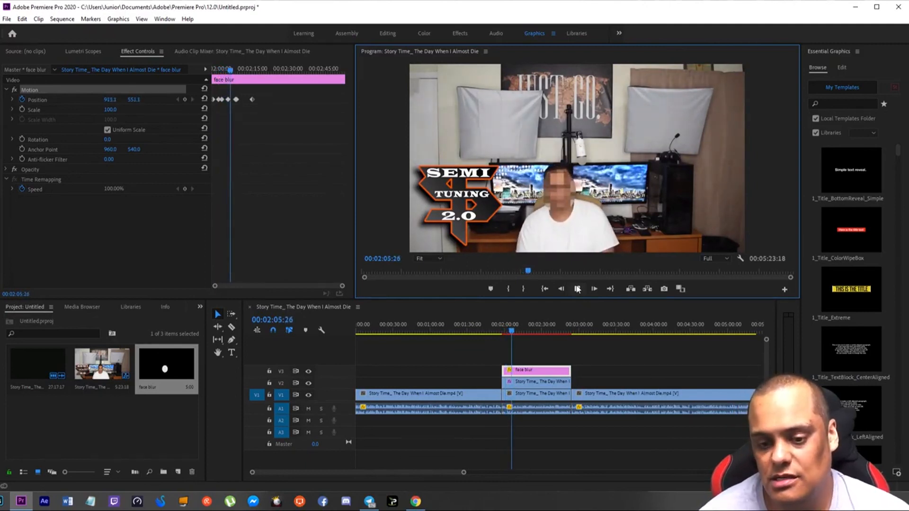
left_click(577, 289)
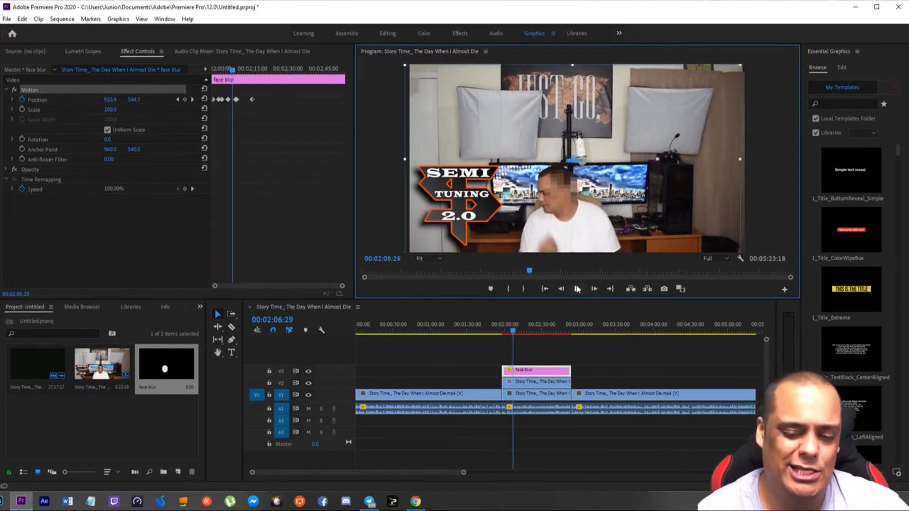